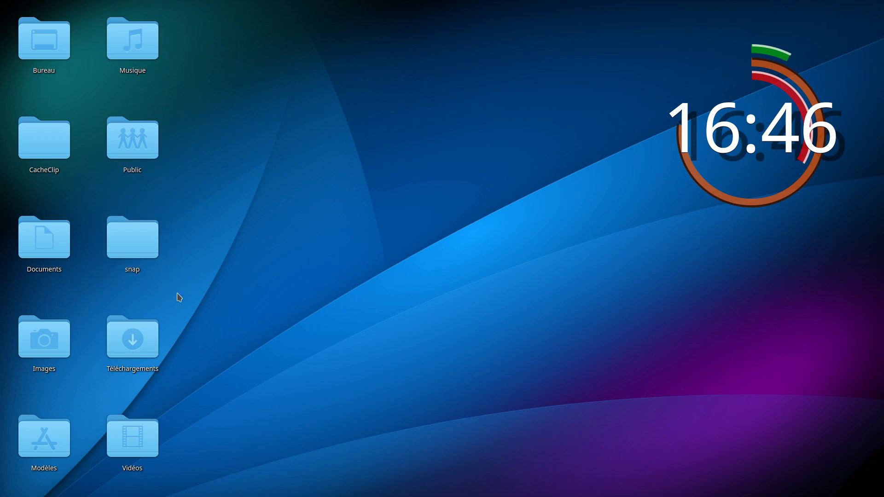
- Open the desktop and wallpaper settings, and adjust the window's position and size
right_click(378, 168)
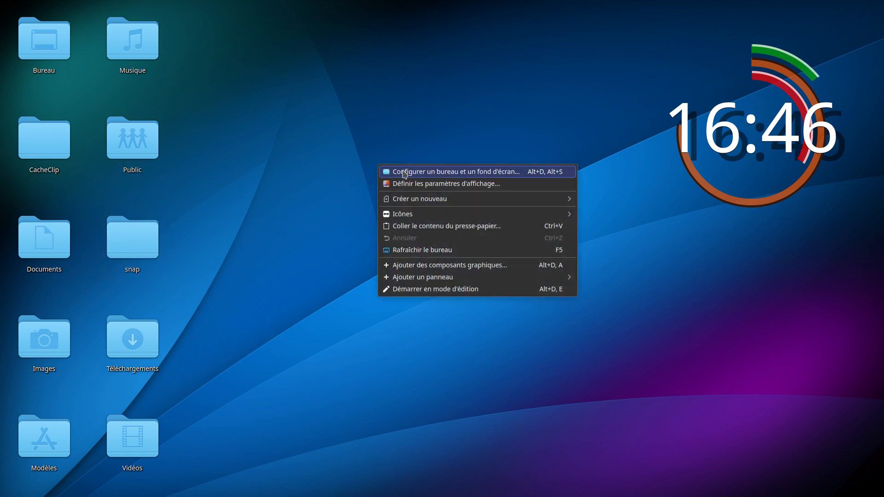
click(511, 177)
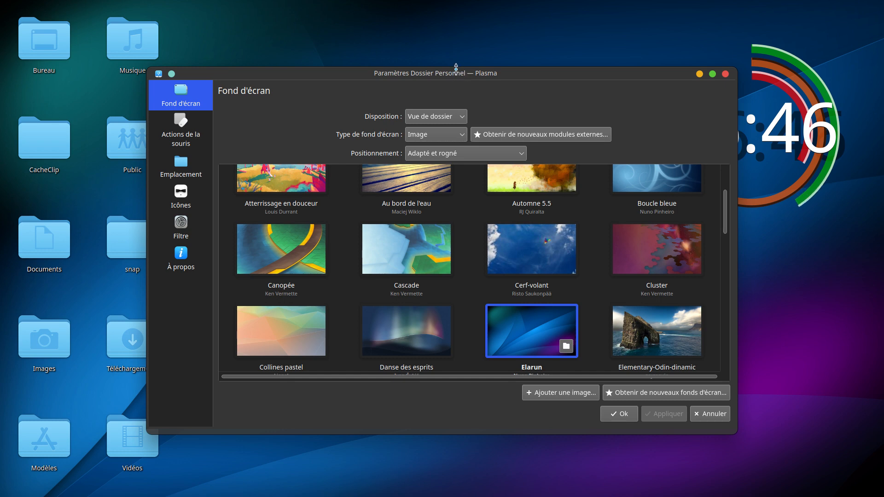
drag(455, 68, 455, 68)
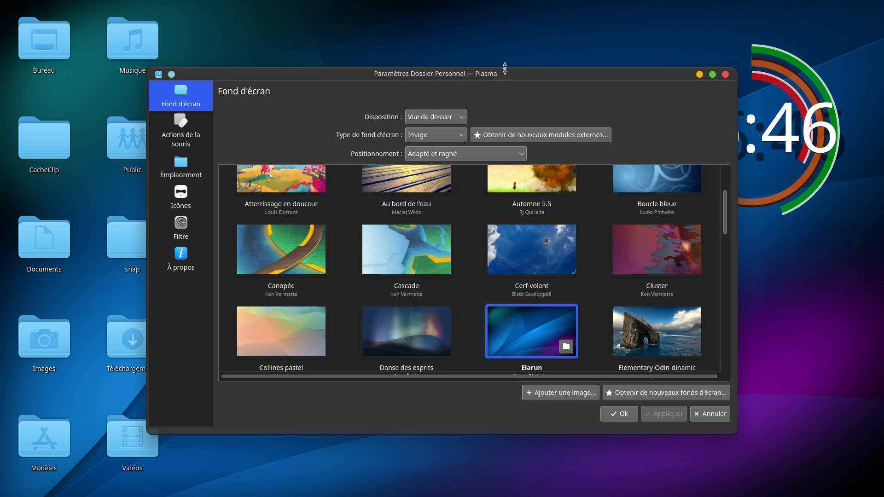
drag(505, 68, 592, 81)
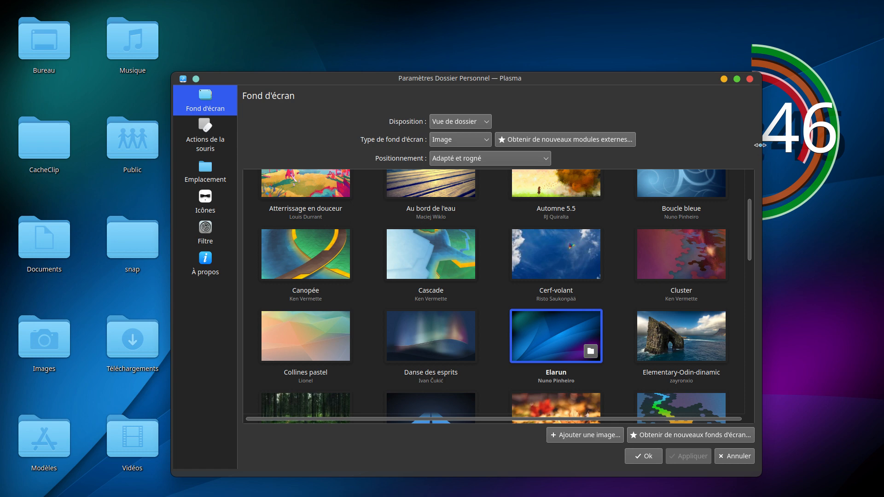
mouse_move(760, 145)
mouse_down()
mouse_move(611, 145)
mouse_move(761, 145)
mouse_up()
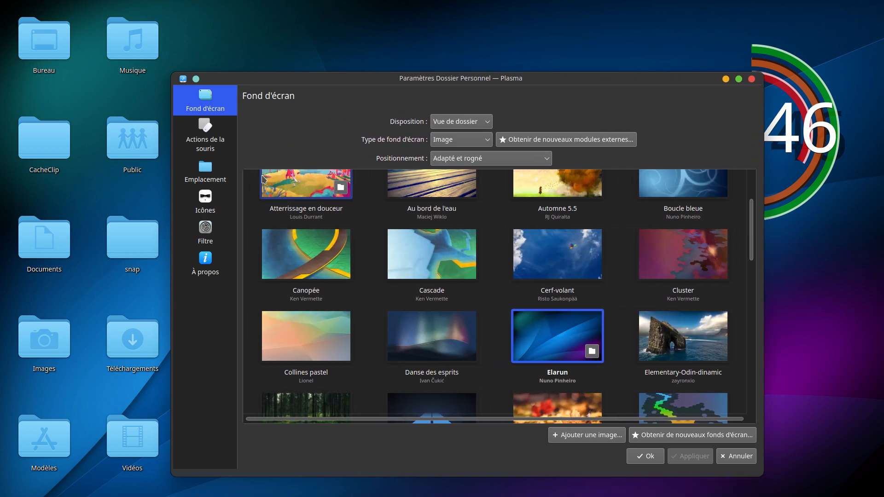
mouse_move(171, 176)
mouse_down()
mouse_move(234, 176)
mouse_move(162, 176)
mouse_up()
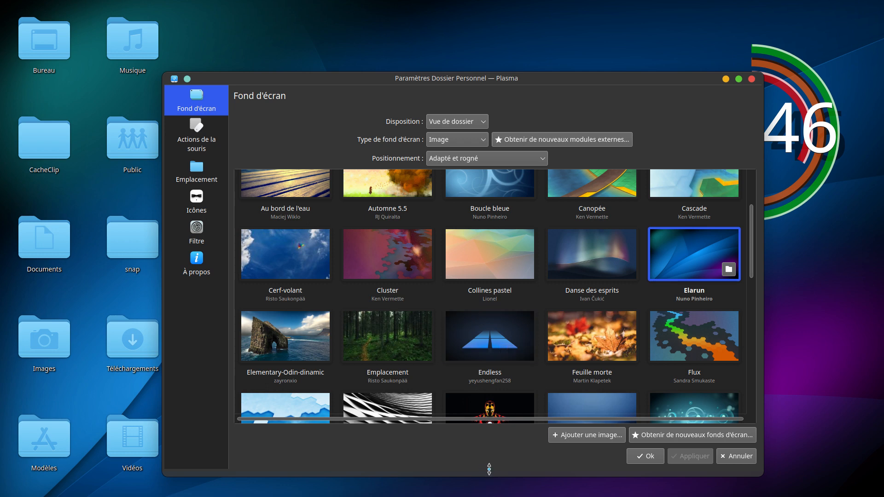
mouse_move(488, 462)
mouse_down()
mouse_move(488, 379)
mouse_move(489, 452)
mouse_up()
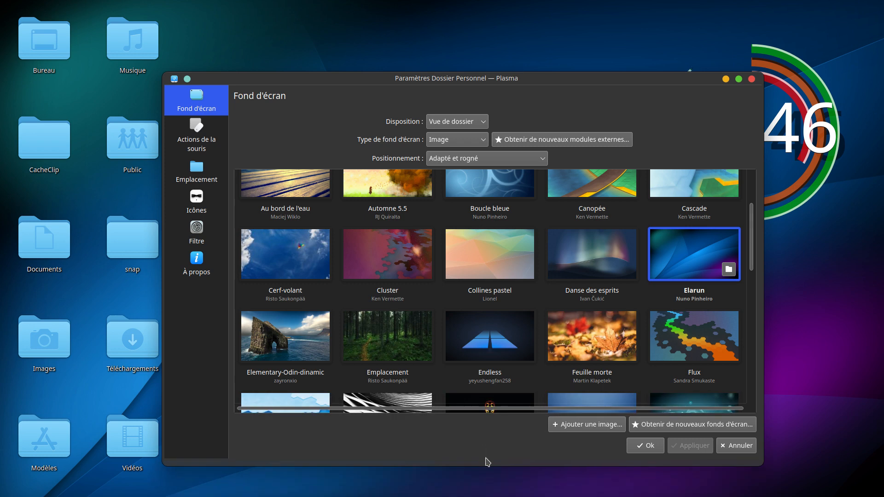
- Try snapping the settings window to full screen, a screen quarter and a half, and return it to floating
drag(762, 75, 813, 59)
drag(608, 62, 556, 5)
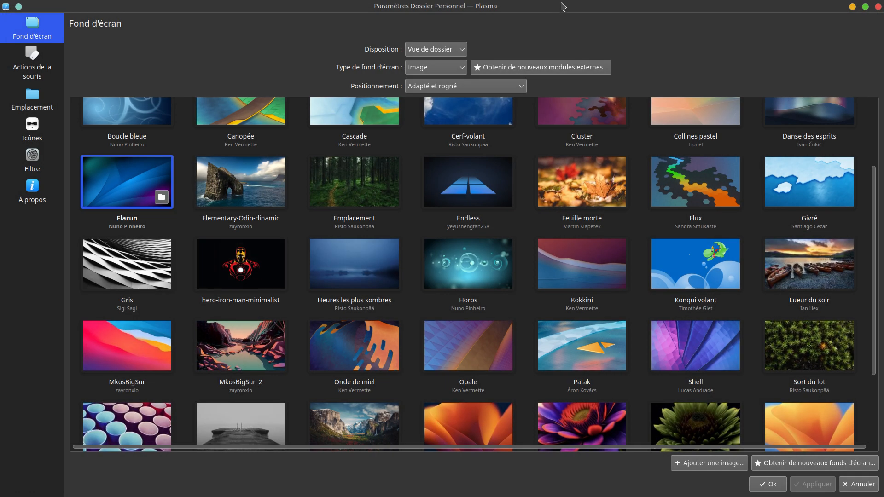
drag(479, 7, 2, 5)
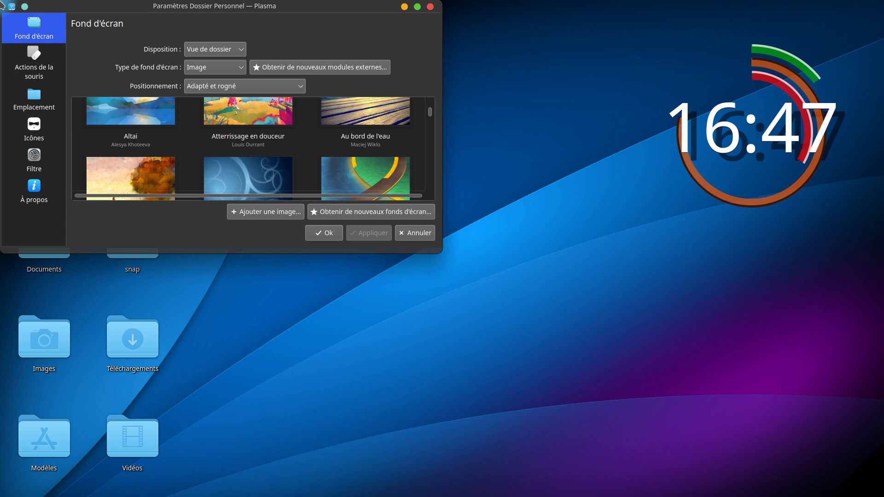
drag(213, 5, 2, 226)
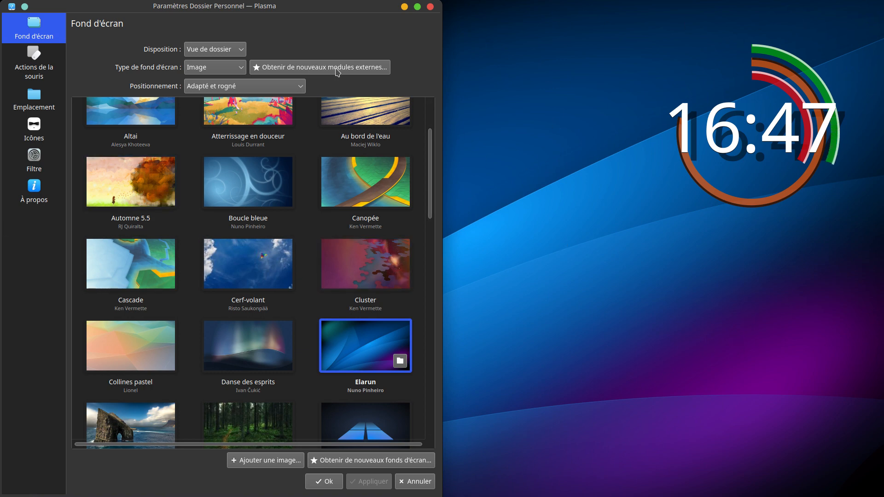
drag(223, 12, 496, 49)
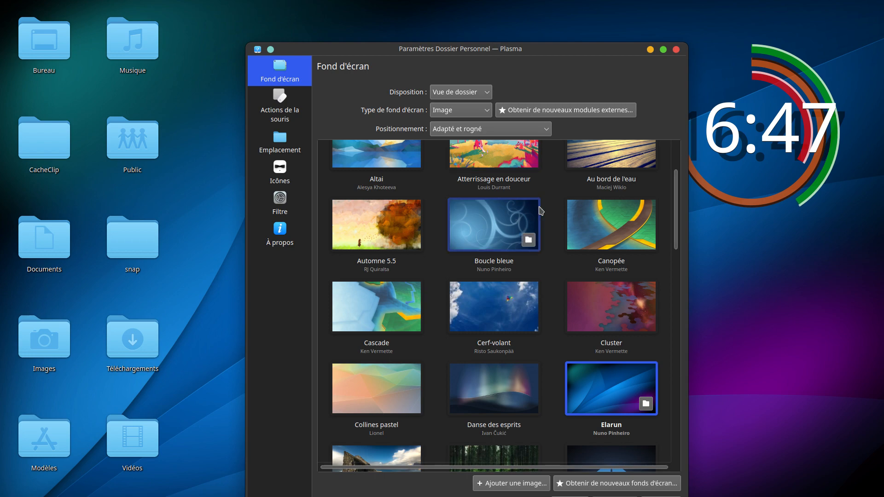
- Widen the settings window, move it fully into view and apply the Givré wallpaper to the desktop
drag(688, 230, 749, 230)
scroll(442, 343, down, 6)
scroll(442, 343, down, 5)
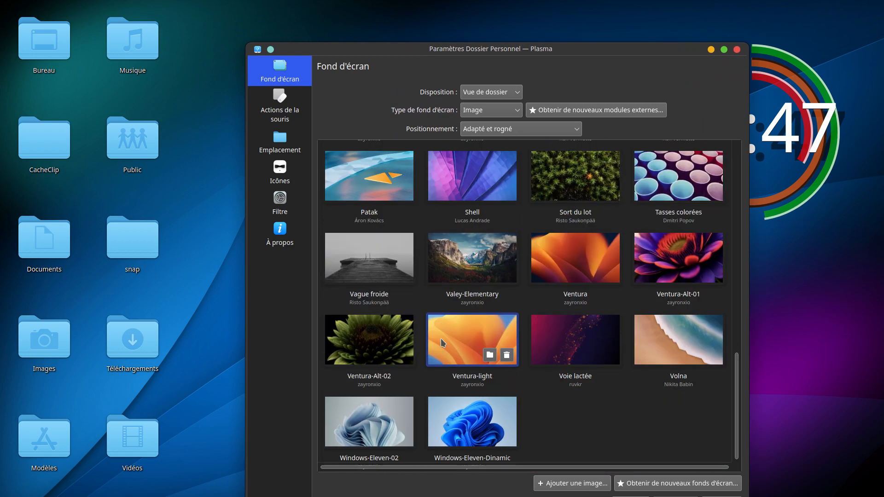
scroll(441, 343, up, 8)
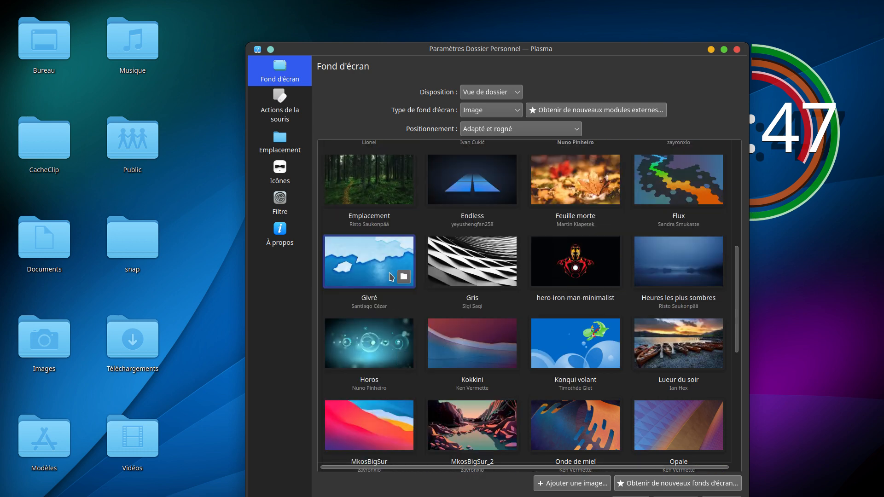
click(368, 262)
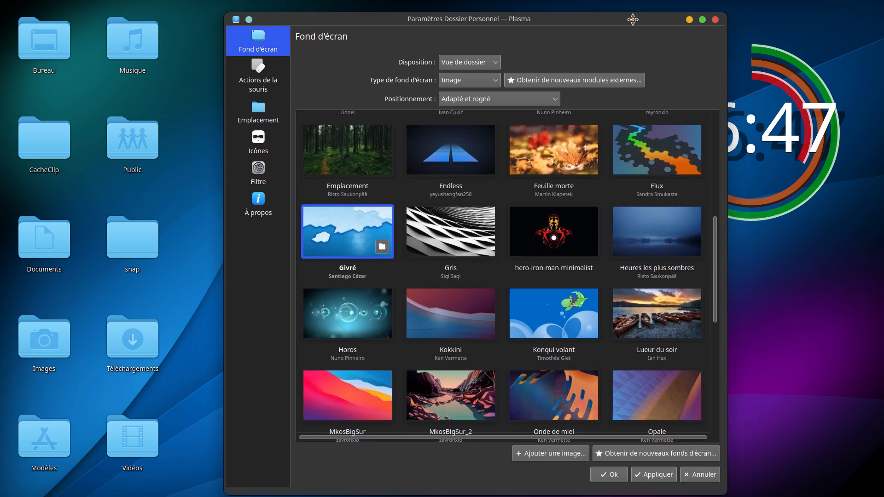
drag(654, 52, 632, 20)
click(656, 480)
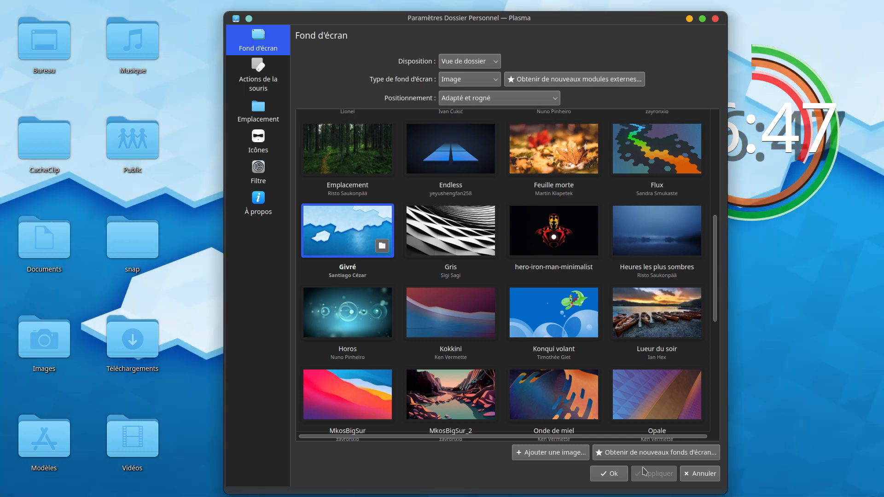
- Add 10-08-2018_15-25-28.JPG from the Images/Wallpapers folder, apply it as wallpaper and minimize the settings window
scroll(547, 382, down, 4)
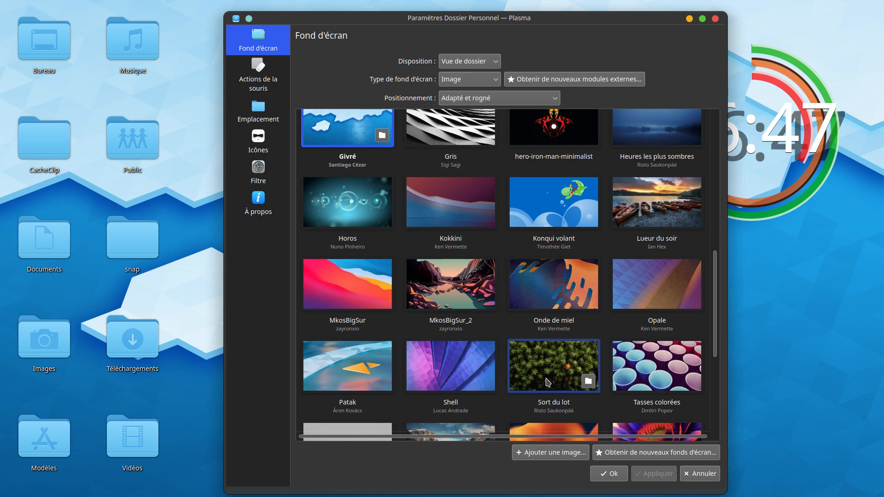
scroll(547, 382, down, 3)
scroll(548, 382, up, 12)
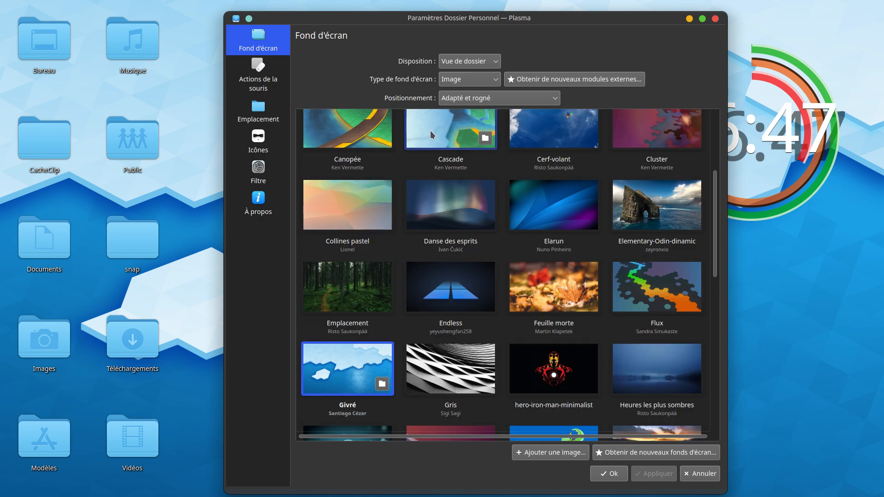
click(553, 455)
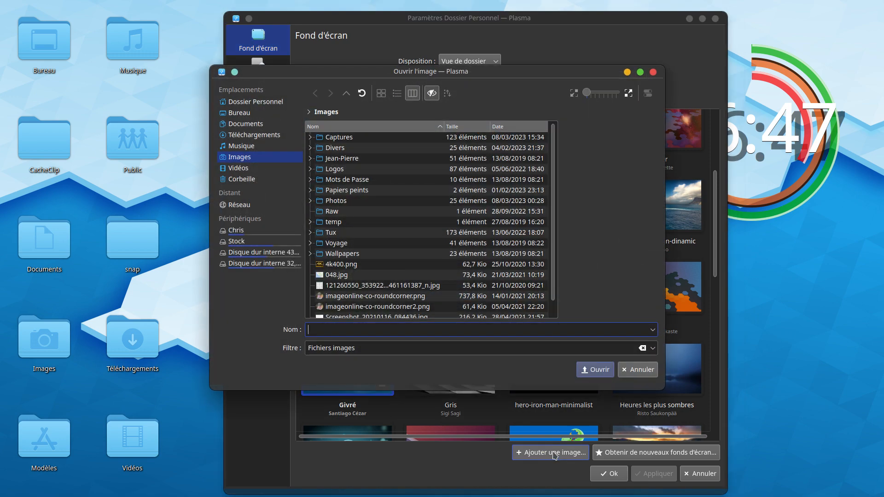
double_click(348, 254)
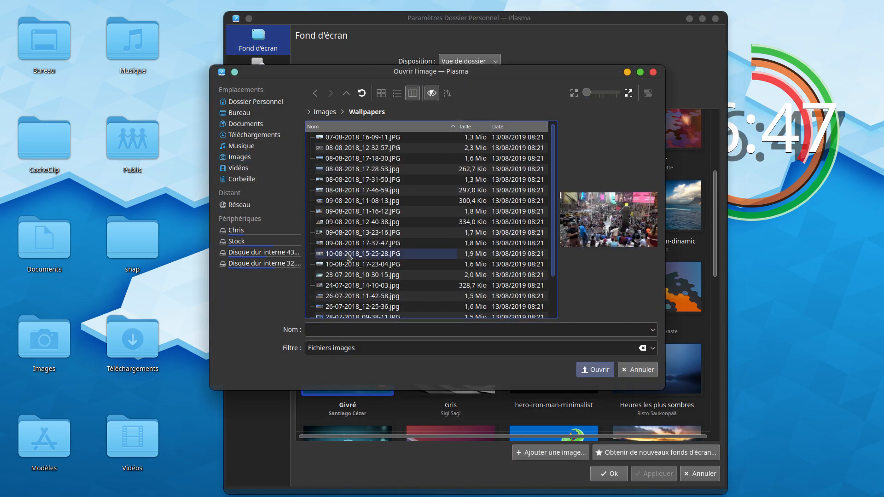
double_click(347, 255)
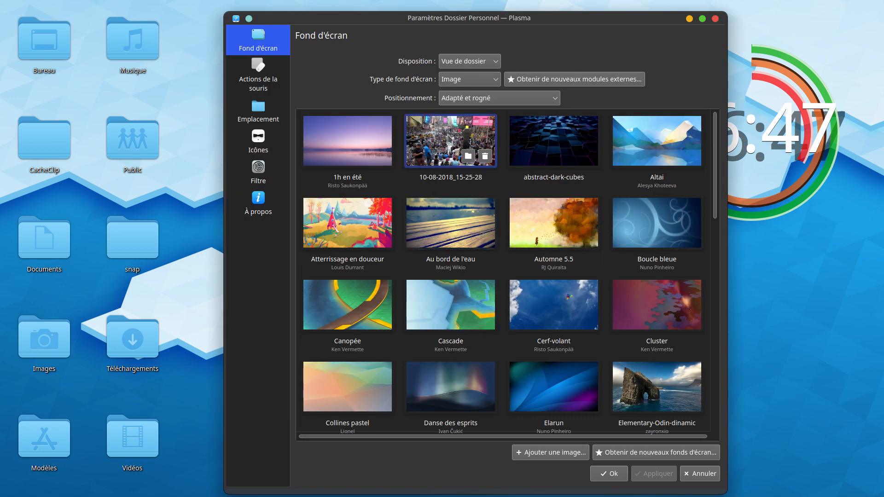
click(659, 475)
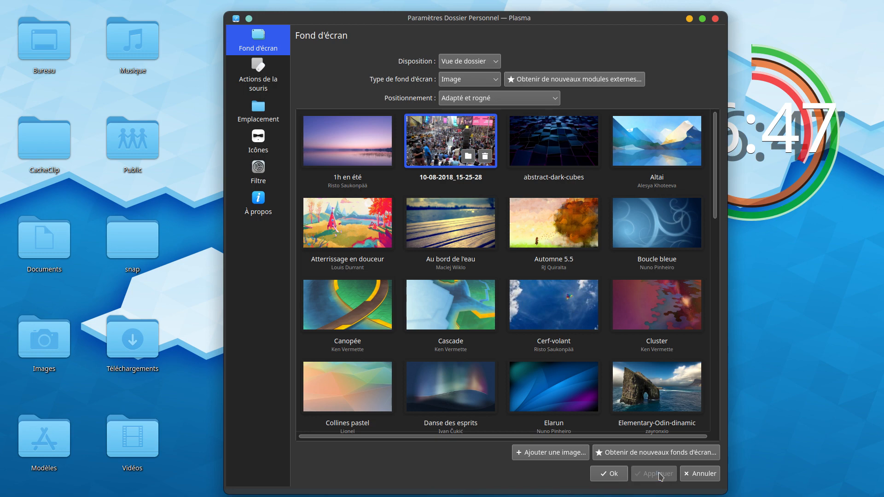
click(689, 19)
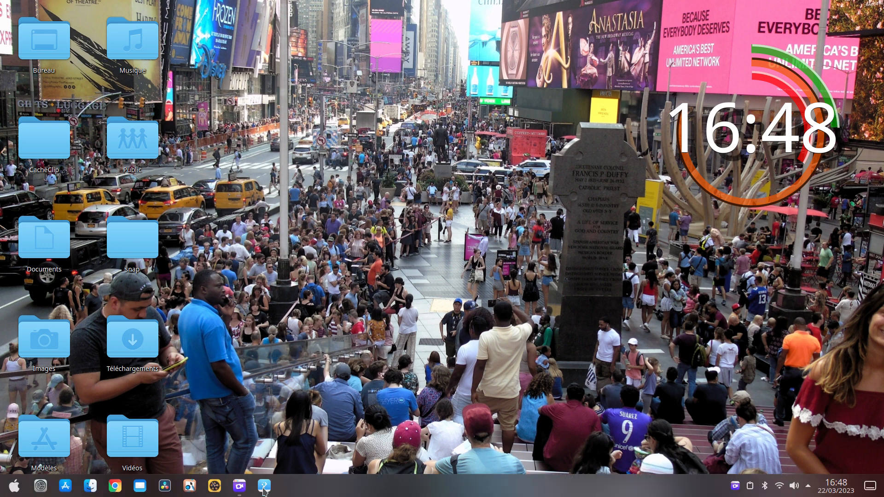
- Restore the wallpaper settings window and apply the Elarun wallpaper
click(264, 485)
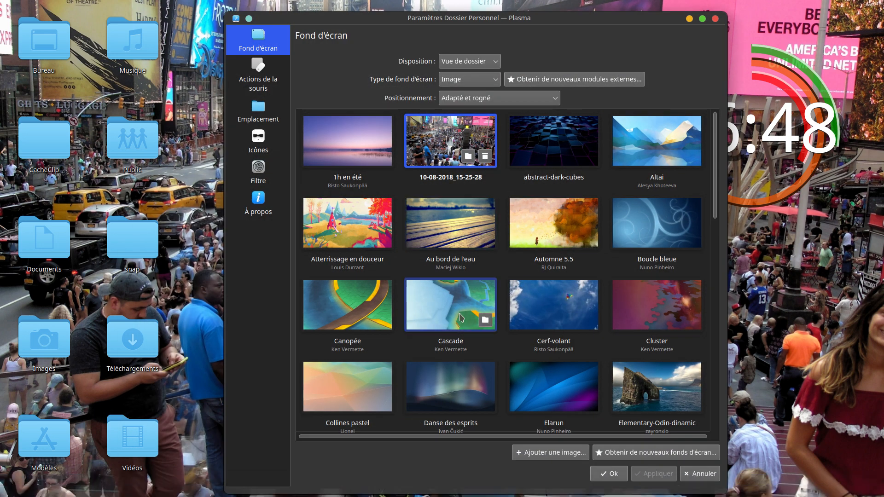
scroll(460, 317, down, 1)
click(561, 332)
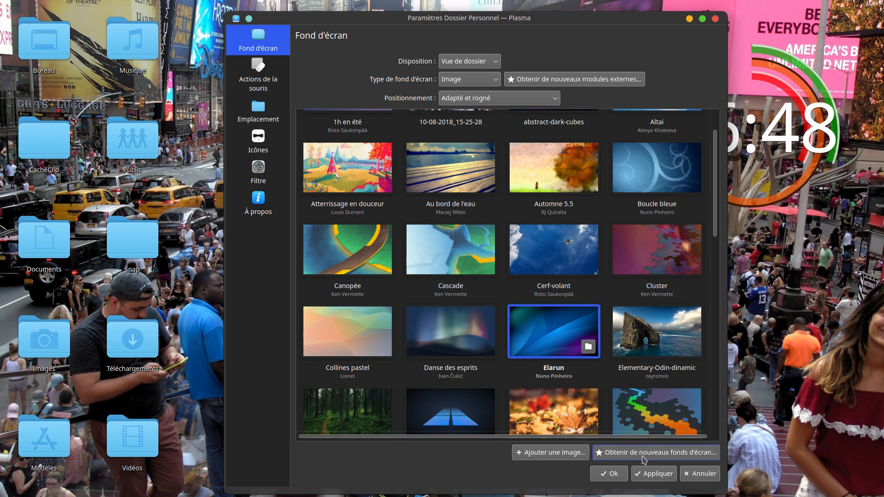
click(651, 474)
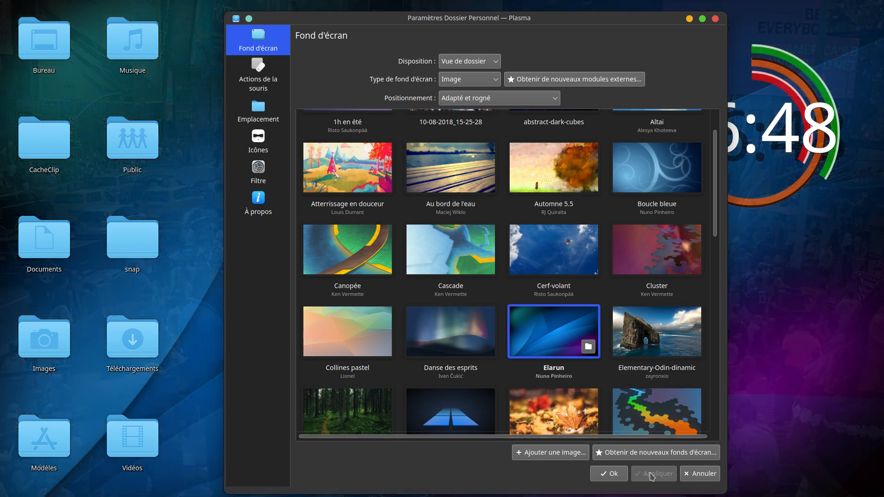
- Apply the Image du jour wallpaper type with the Astronomie (NASA) provider and minimize the settings window
click(478, 81)
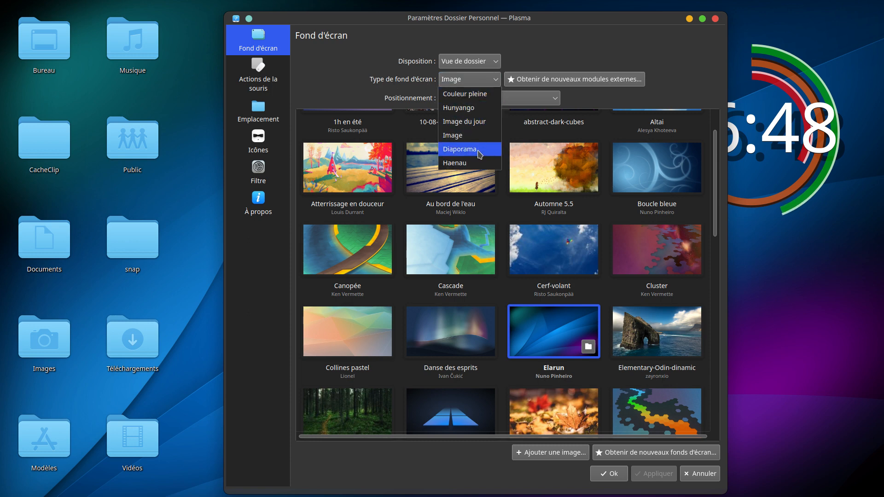
click(482, 128)
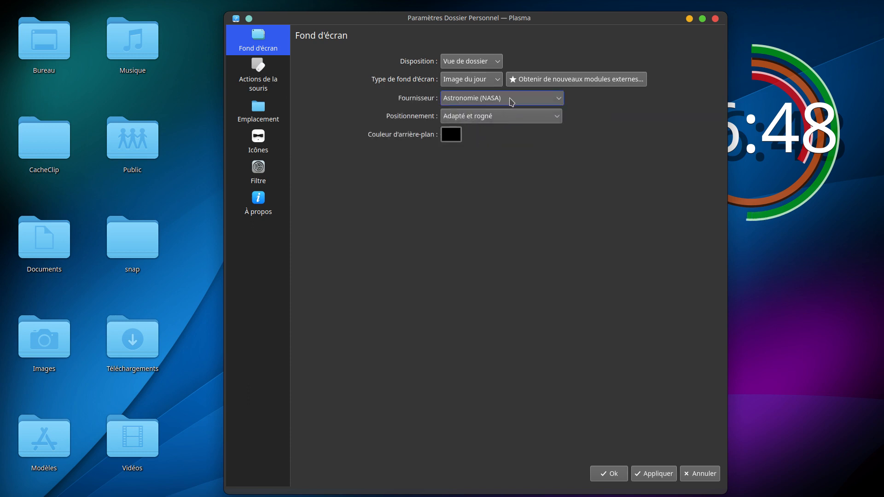
click(653, 474)
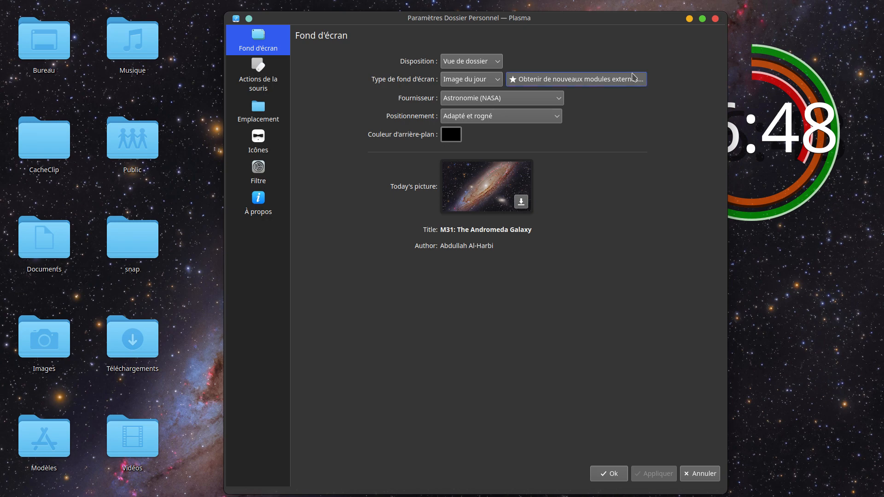
click(689, 19)
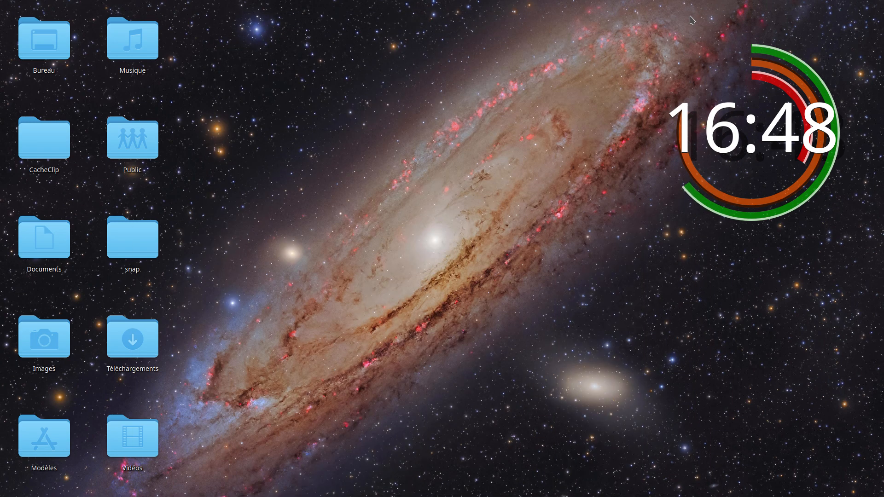
- Restore the settings window and examine the available Image du jour providers without changing the selection
mouse_move(283, 493)
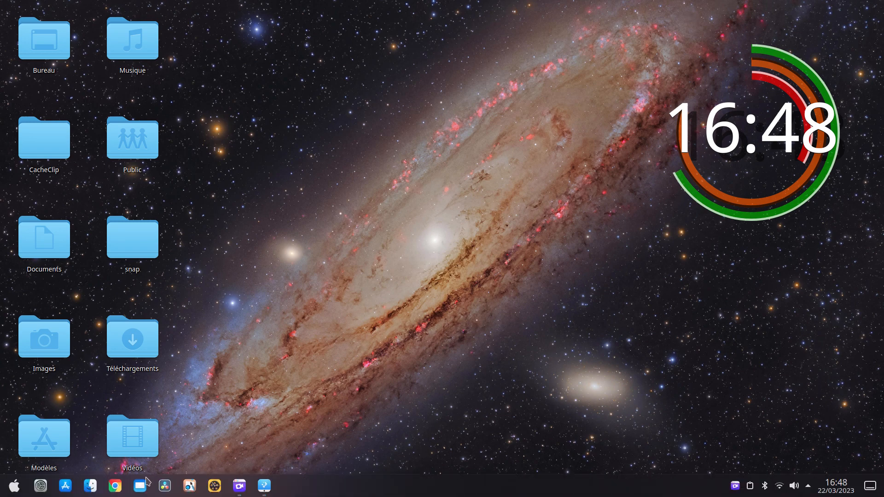
click(263, 486)
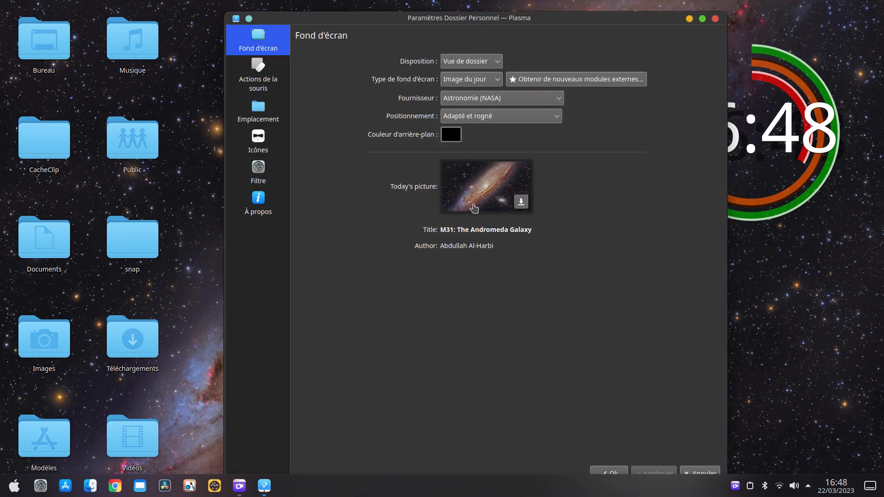
click(510, 98)
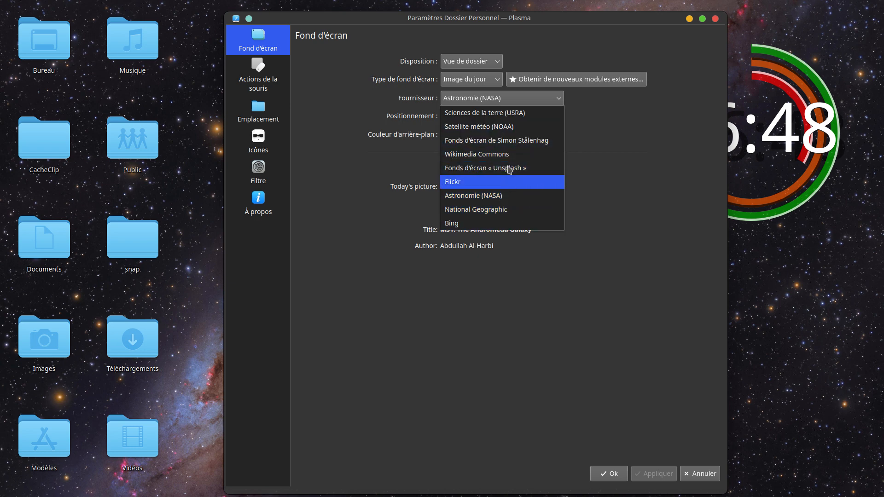
click(492, 102)
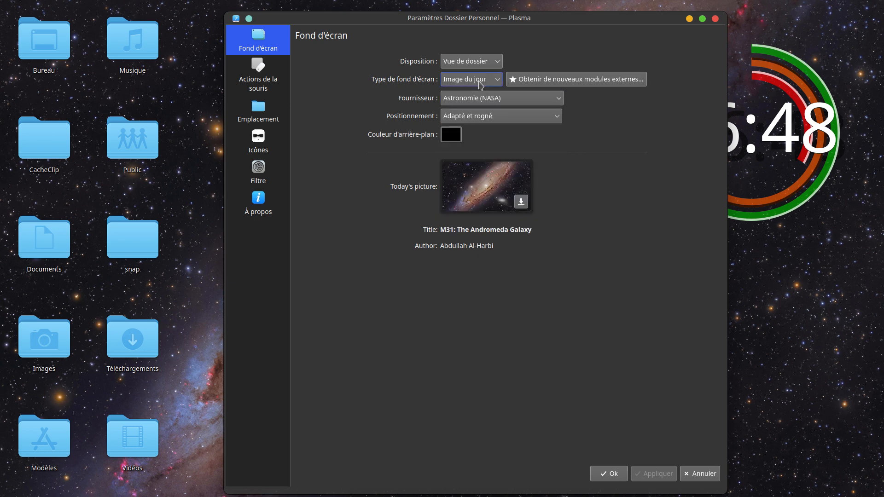
- Set the wallpaper type back to Image and apply it with Elarun selected
click(480, 83)
click(474, 134)
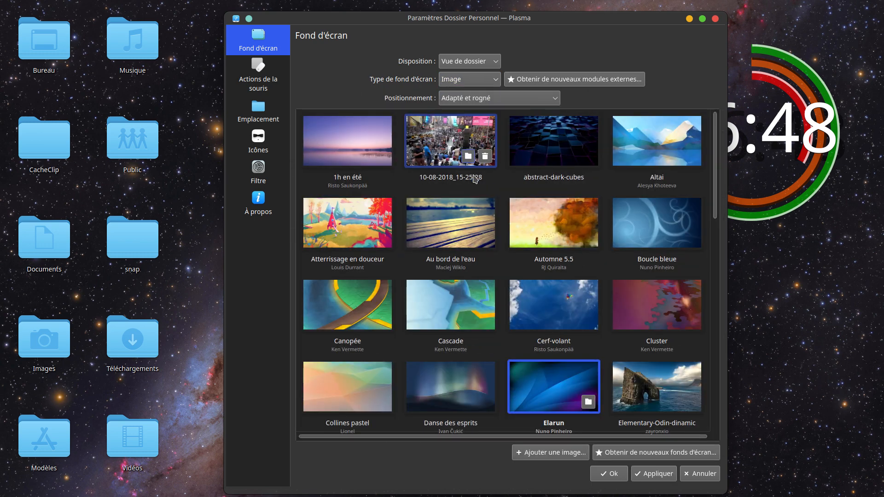
click(646, 478)
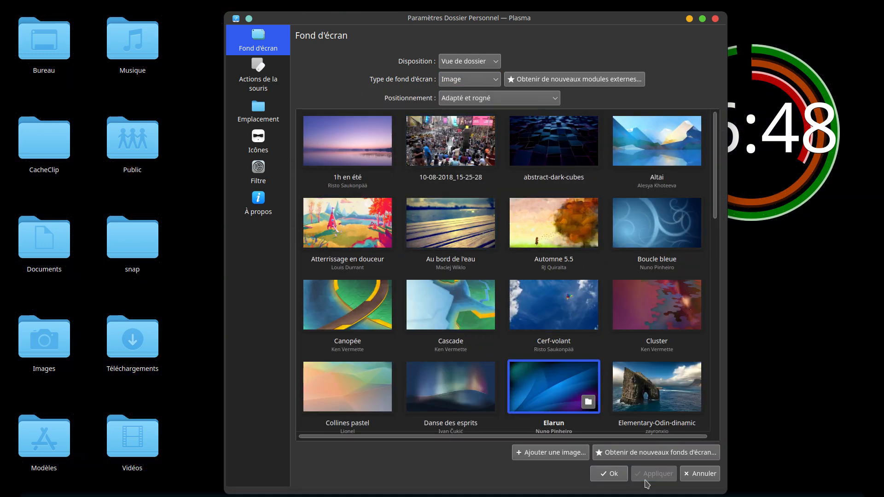
- Browse the downloadable wallpaper plugins, including Wallhaven, Reddit Wallpaper and Wallpaper Engine Kde Plugin, without installing any, and close the download window
click(561, 84)
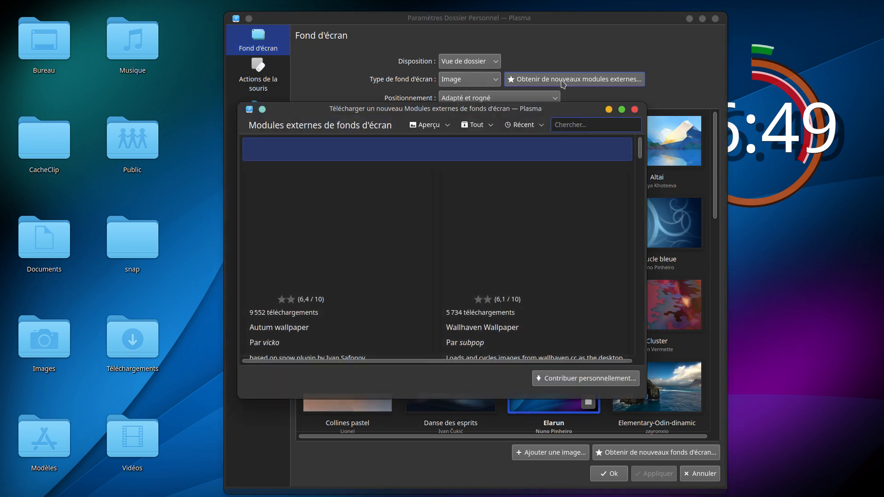
scroll(479, 303, down, 3)
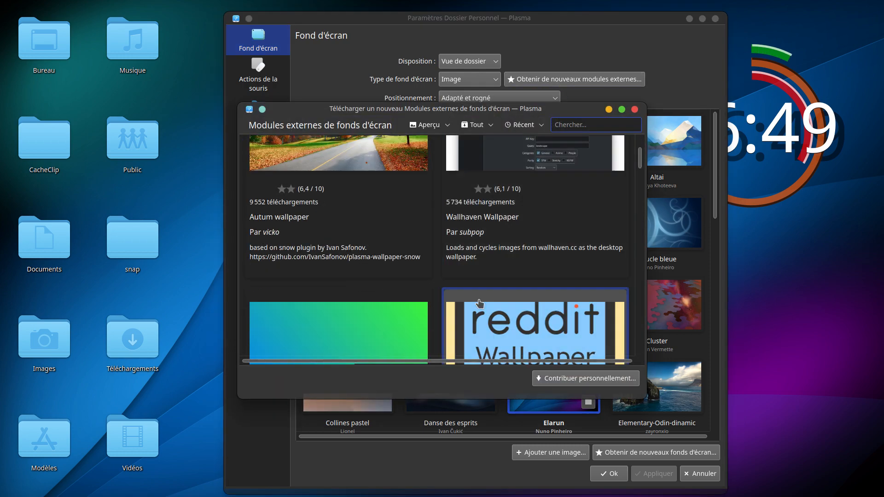
scroll(479, 303, down, 12)
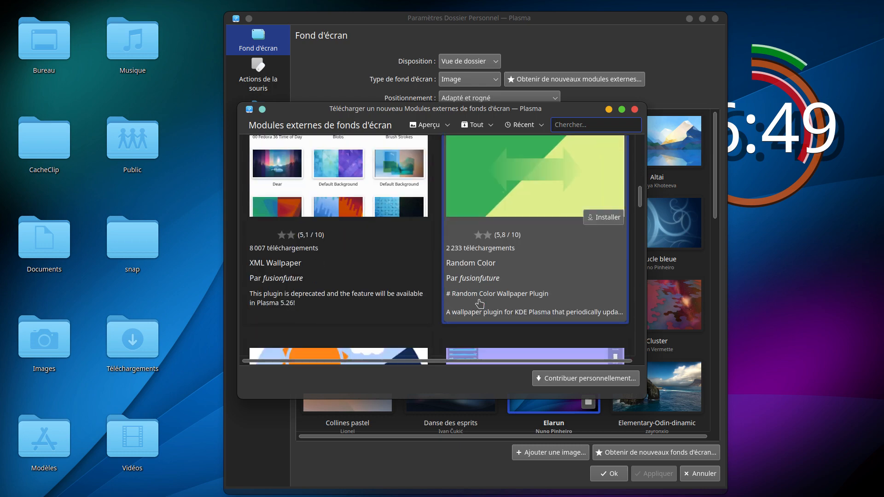
scroll(479, 303, up, 1)
scroll(479, 302, down, 6)
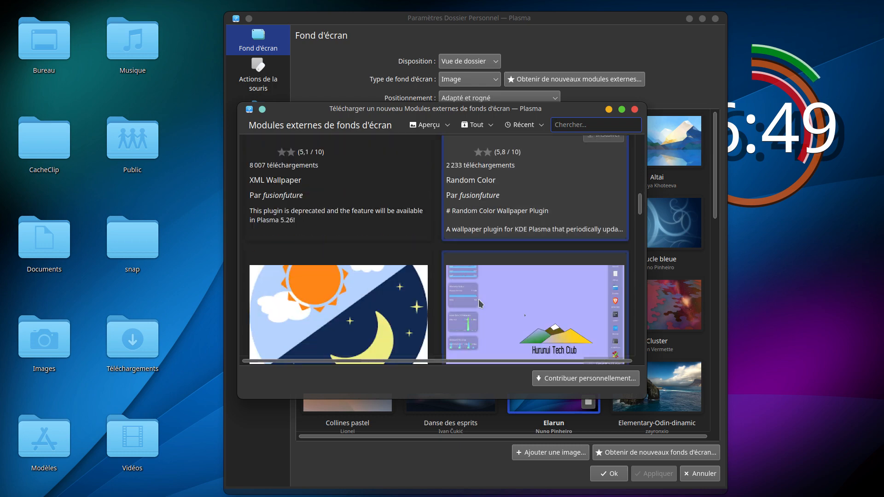
scroll(478, 302, up, 3)
scroll(446, 249, up, 8)
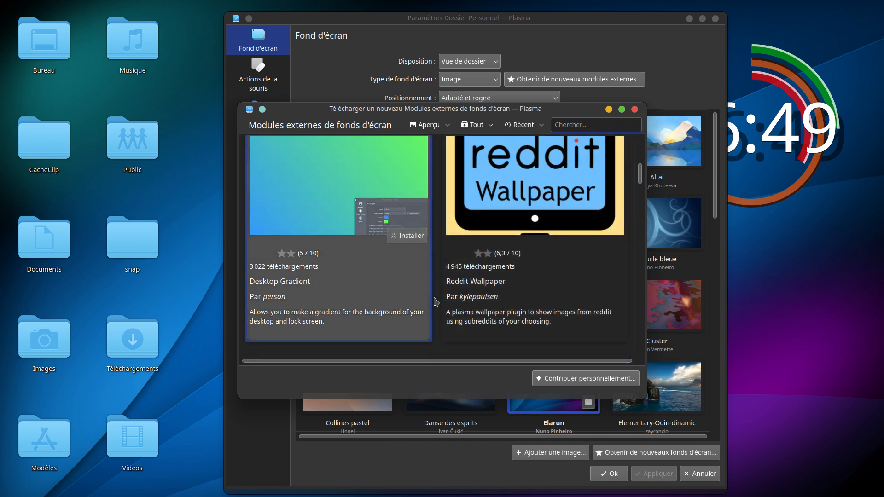
scroll(491, 288, up, 3)
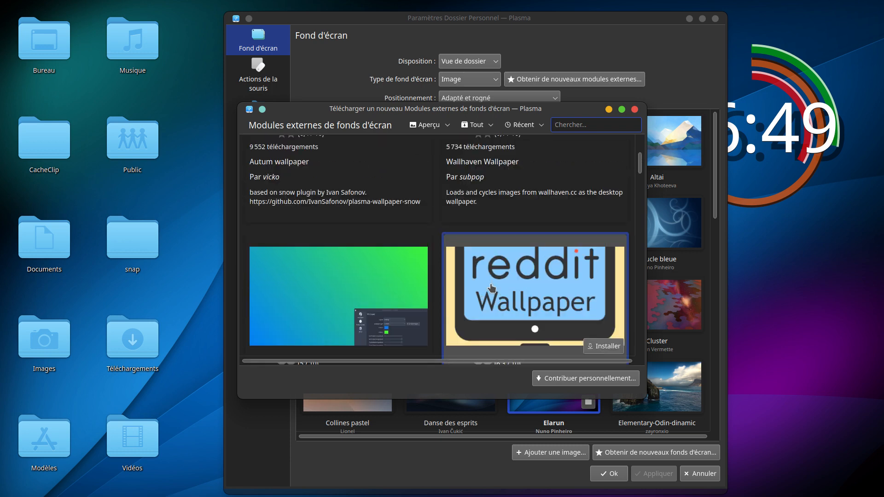
scroll(483, 244, up, 3)
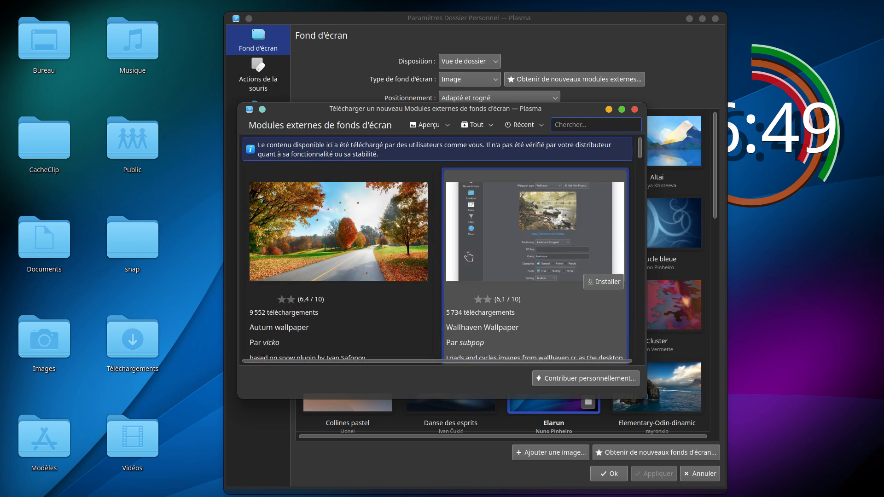
scroll(468, 256, down, 5)
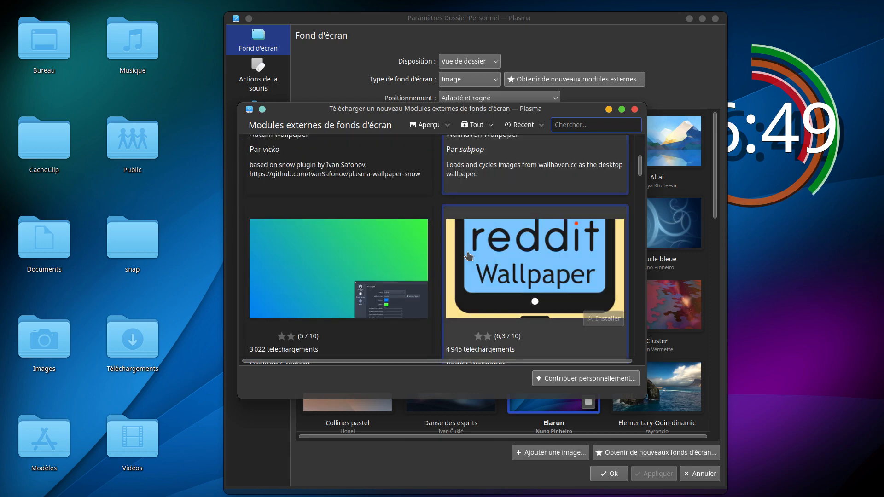
scroll(468, 257, down, 8)
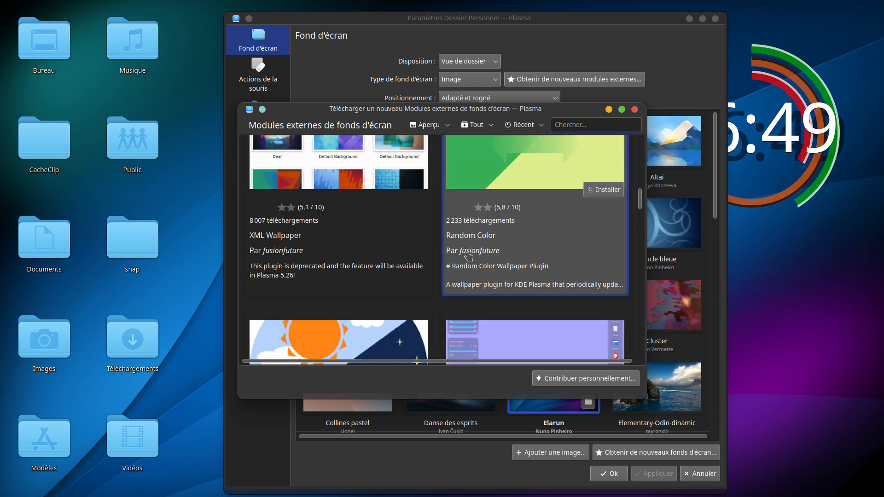
scroll(468, 256, down, 4)
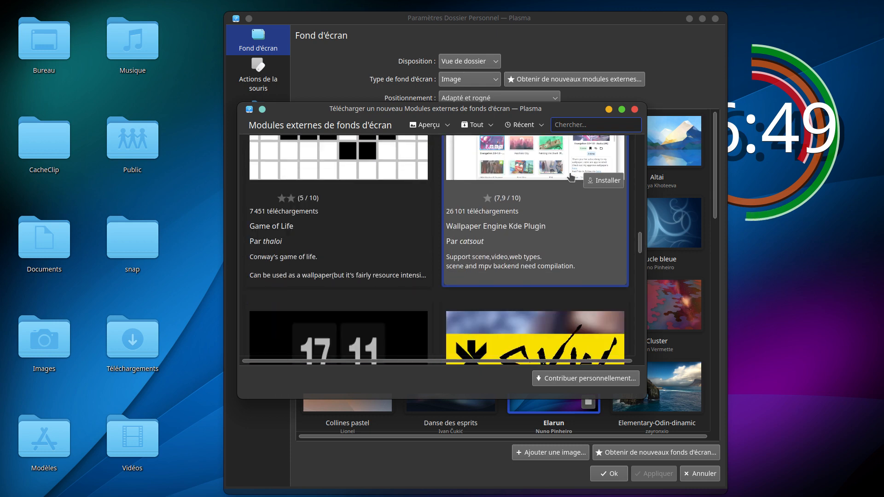
click(635, 110)
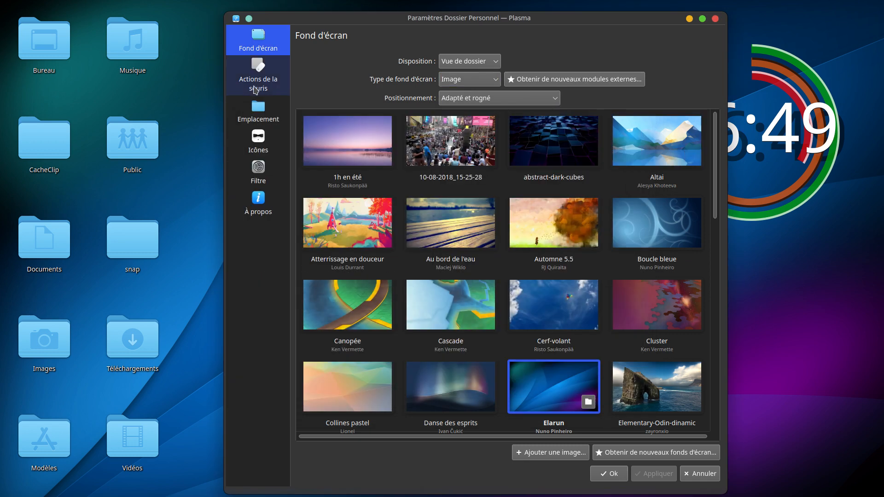
- Switch the wallpaper type to Diaporama to view its slideshow options, and set it back to Image
click(466, 82)
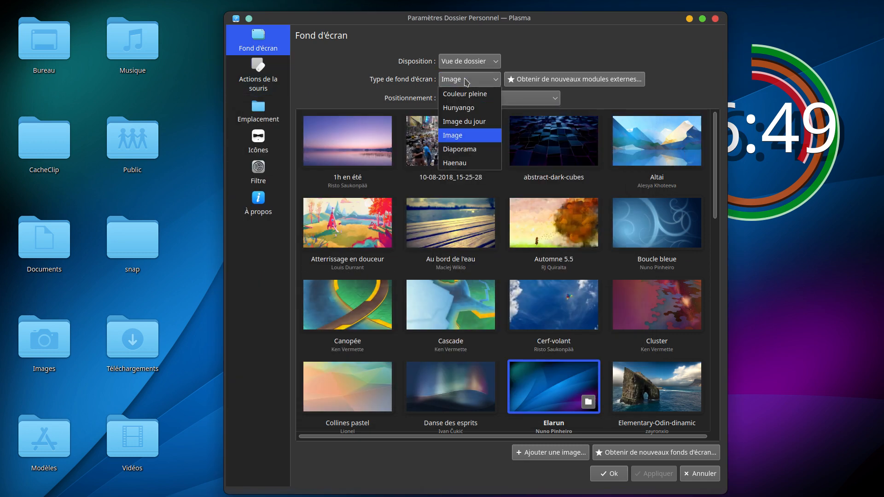
click(460, 148)
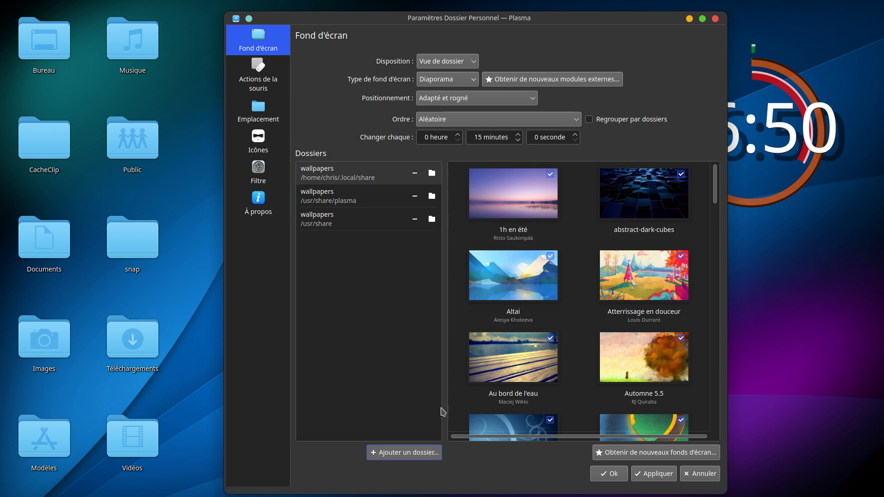
click(447, 80)
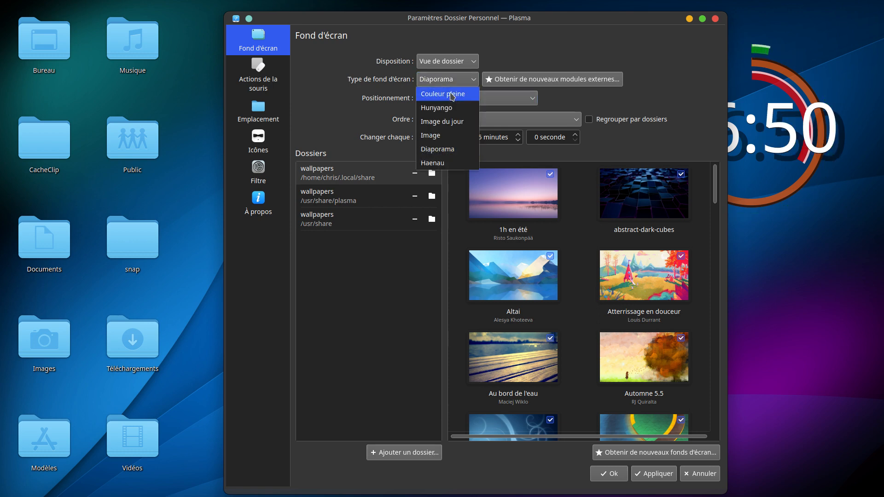
click(450, 135)
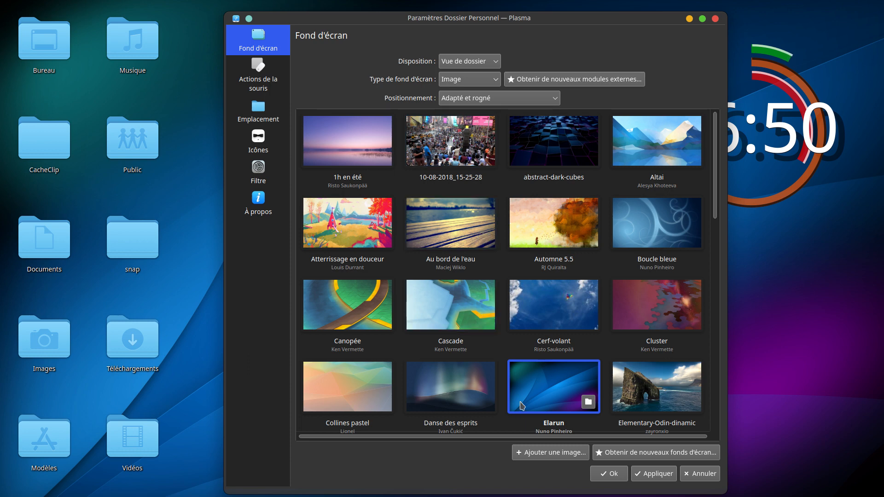
- Open the Actions de la souris settings, discarding the pending wallpaper changes, and view the actions available for Bouton droit
click(260, 79)
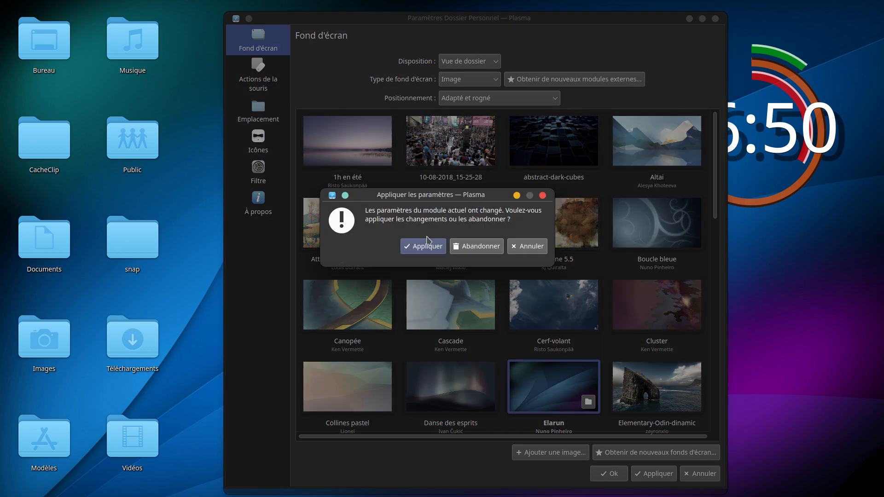
click(466, 247)
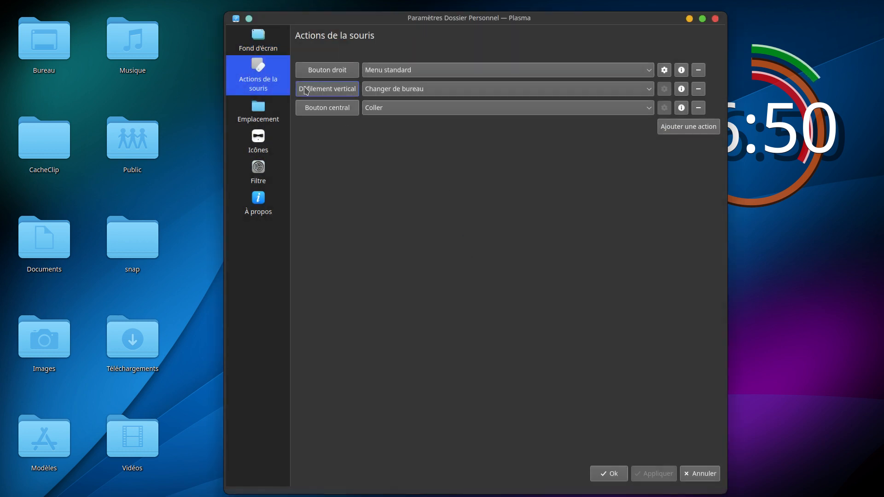
click(435, 75)
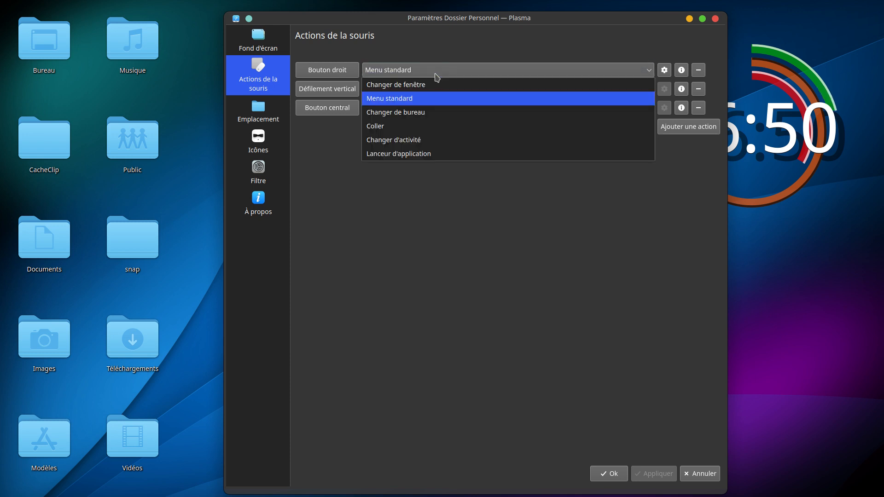
click(450, 222)
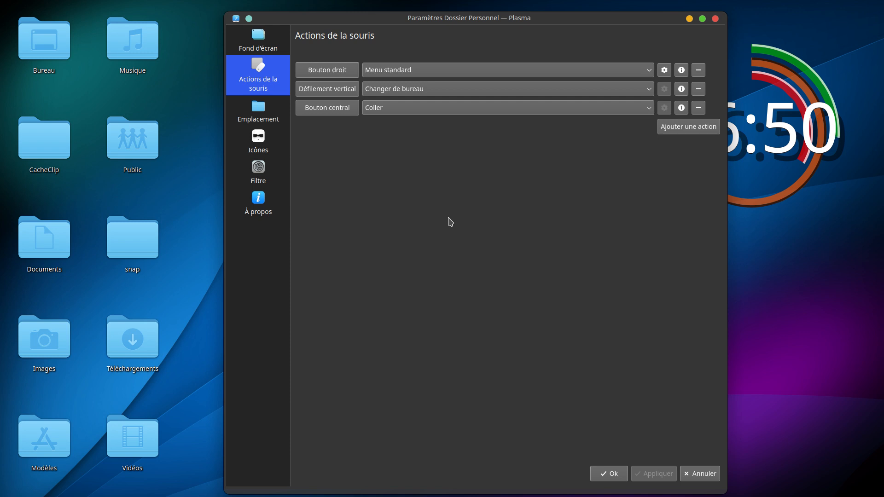
- View the Emplacement settings and the Disposition choices in the Icônes settings without changing anything
click(256, 111)
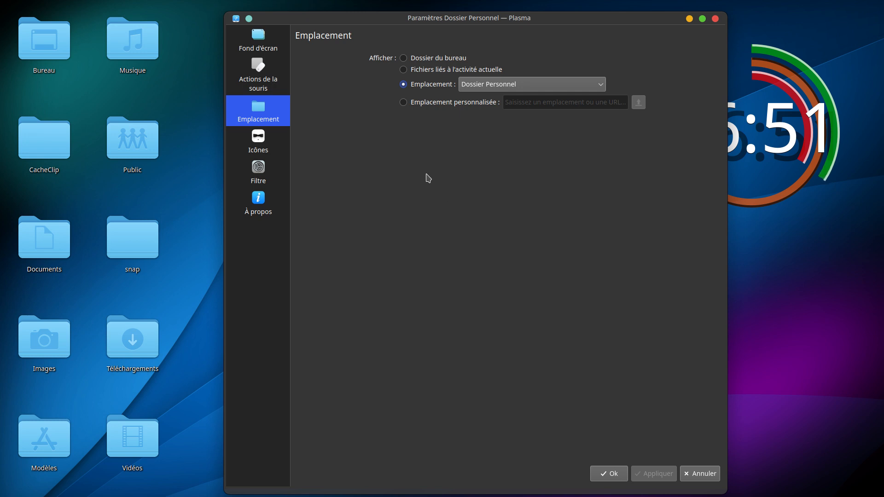
click(263, 144)
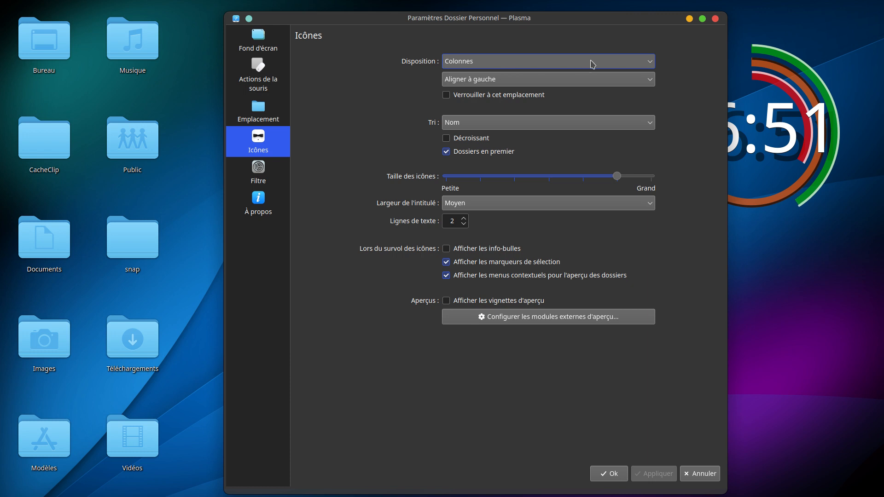
click(650, 64)
click(674, 67)
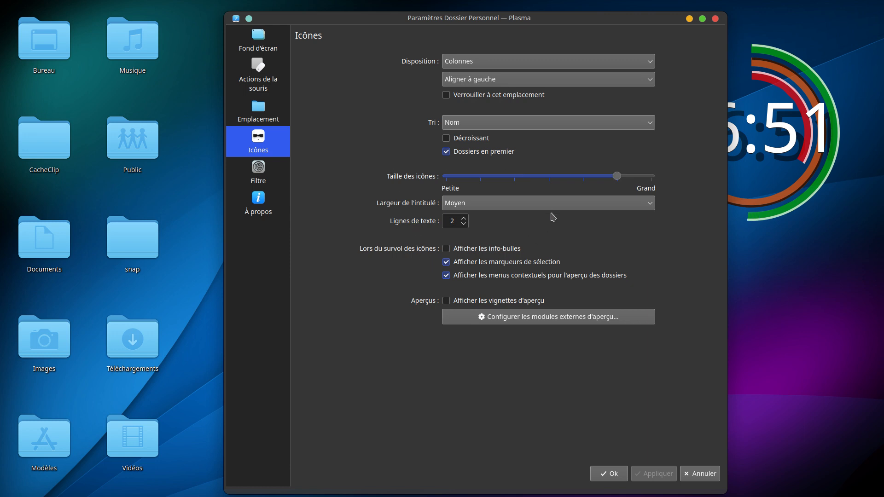
- Try the desktop icon size one notch above the smallest and at the largest, applying each, and reapply one notch below the largest
drag(608, 178, 480, 179)
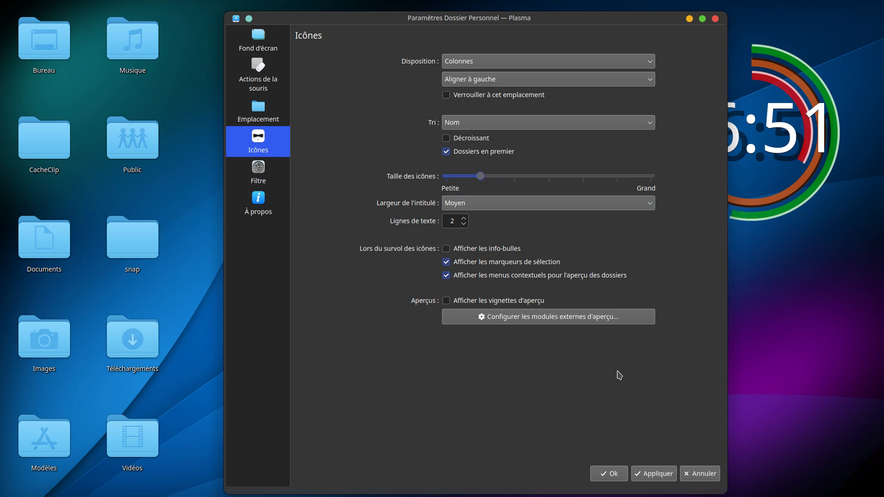
click(648, 474)
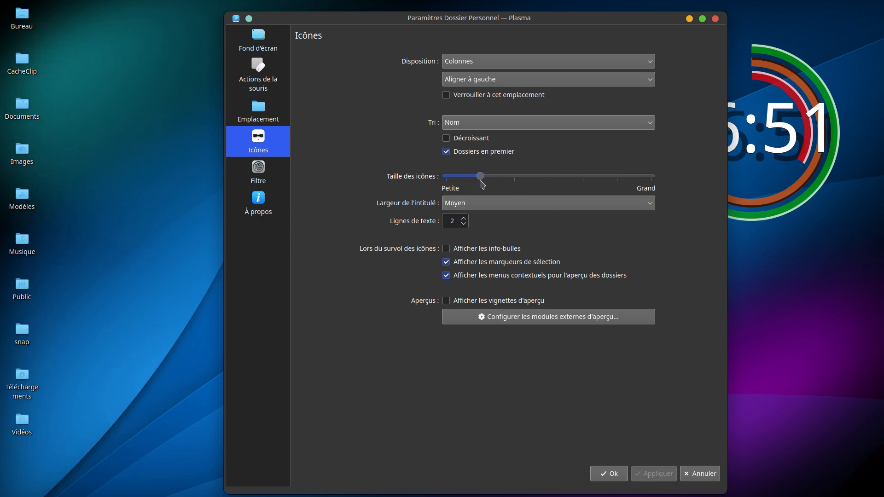
drag(480, 178, 667, 179)
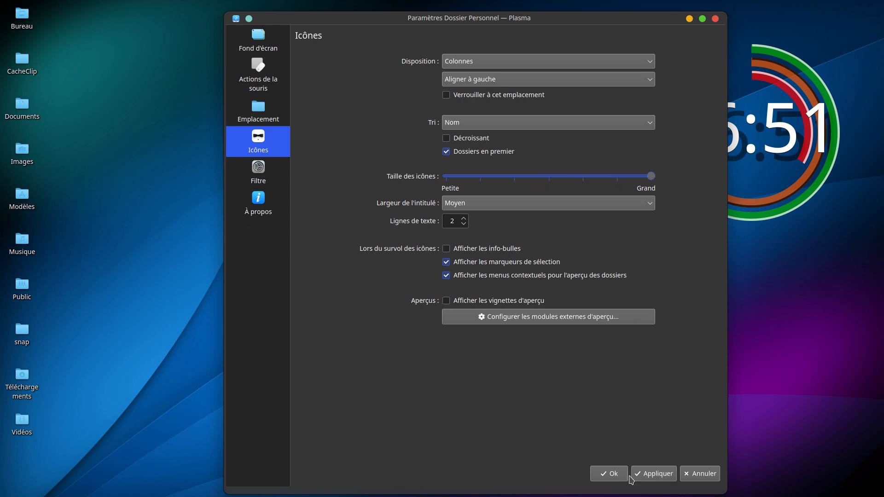
click(662, 474)
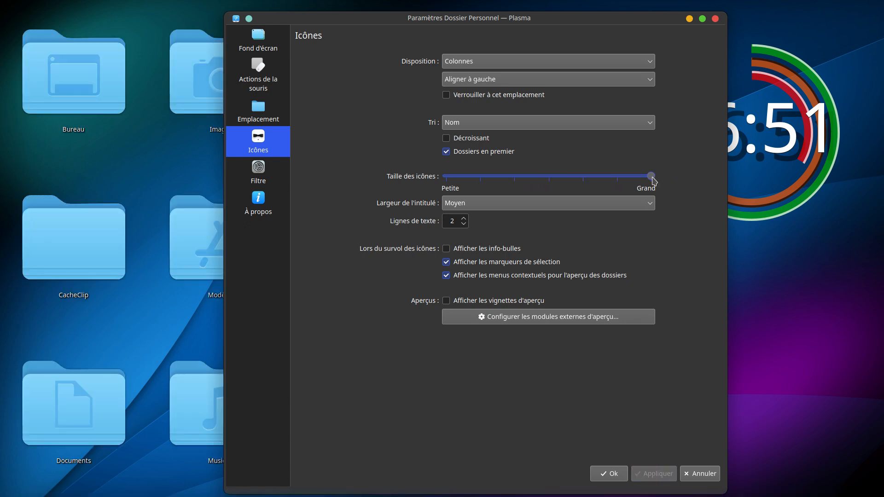
drag(654, 181, 627, 181)
click(651, 473)
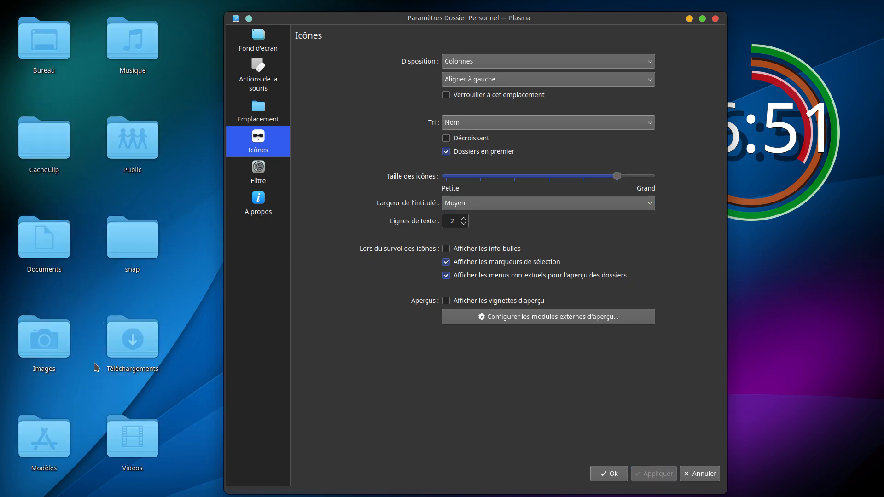
- View the available icon label widths without changing the selection
click(512, 203)
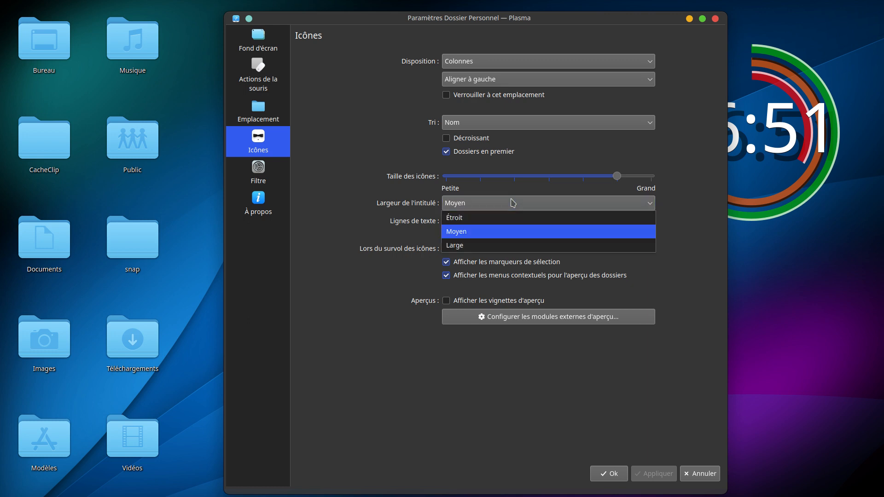
click(708, 206)
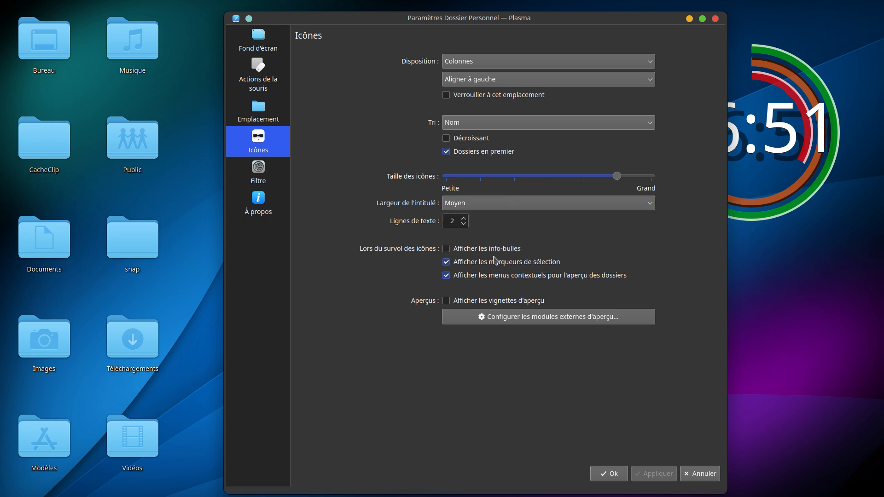
- Enable and apply Afficher les info-bulles, preview the tooltip on the Téléchargements folder, and disable and apply the option again
click(451, 250)
click(651, 472)
mouse_move(140, 330)
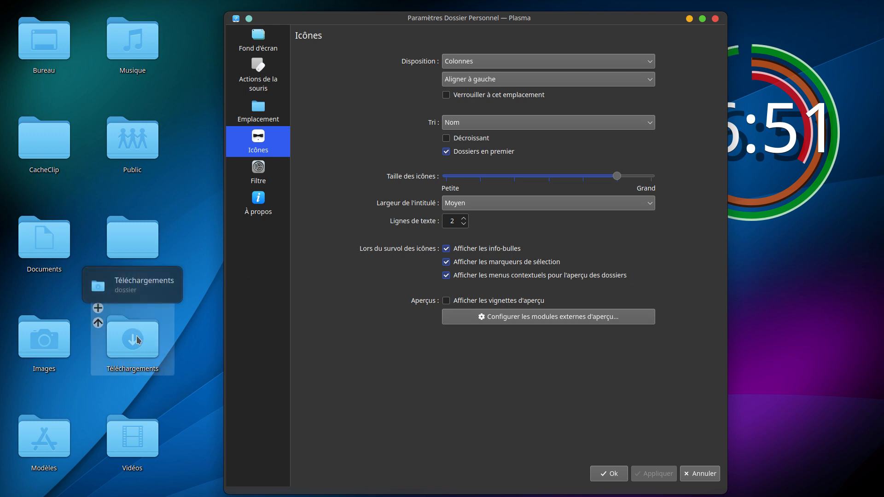
click(447, 249)
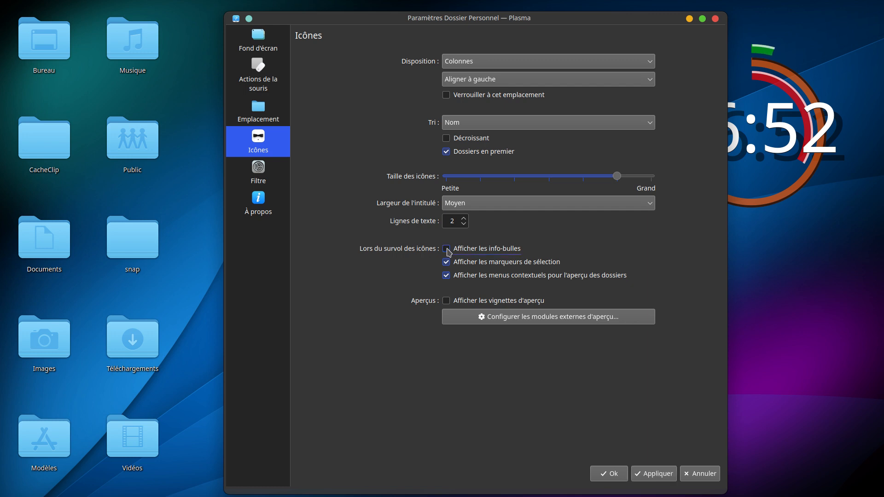
click(647, 477)
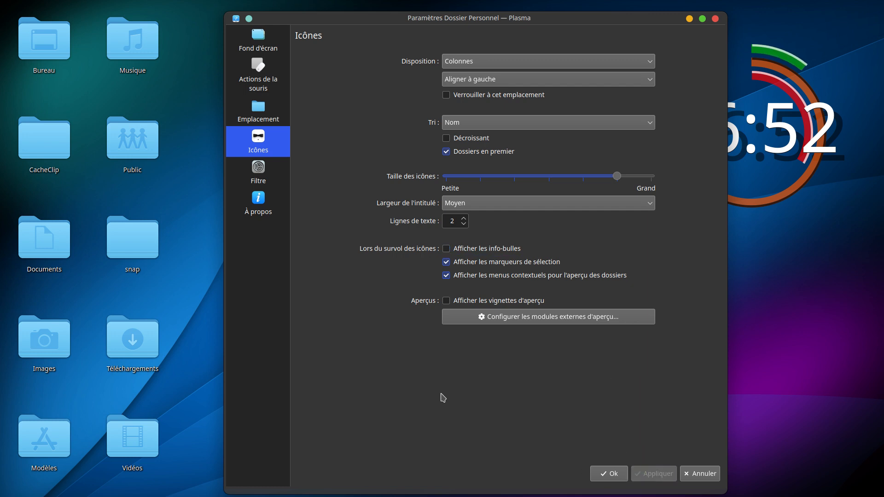
- Enable and apply Afficher les vignettes d'aperçu to preview thumbnails on the desktop folders, and disable and apply the option again
click(446, 301)
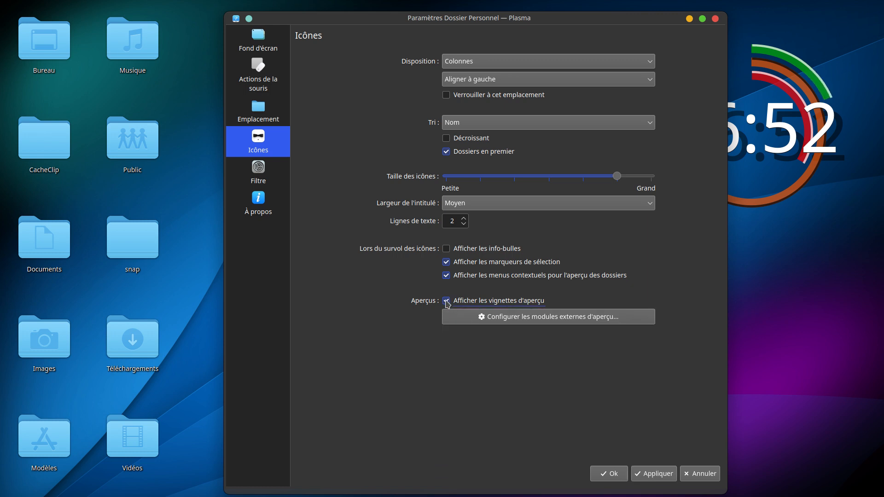
click(662, 478)
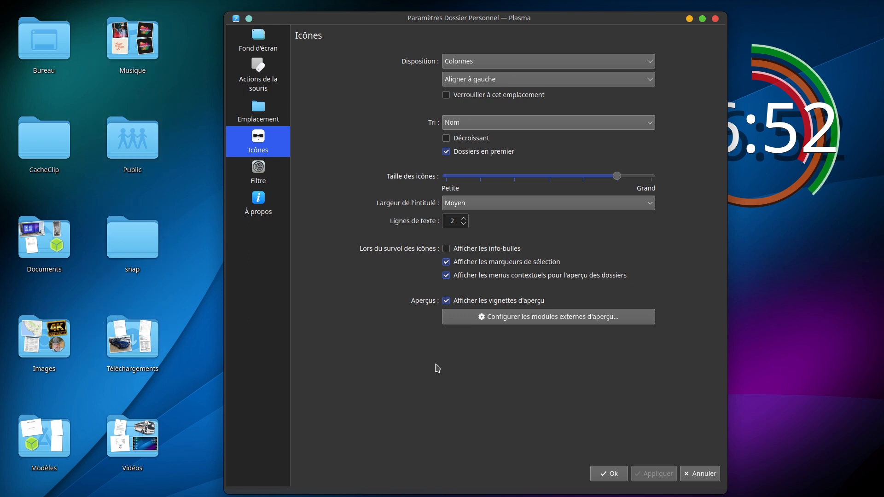
click(446, 301)
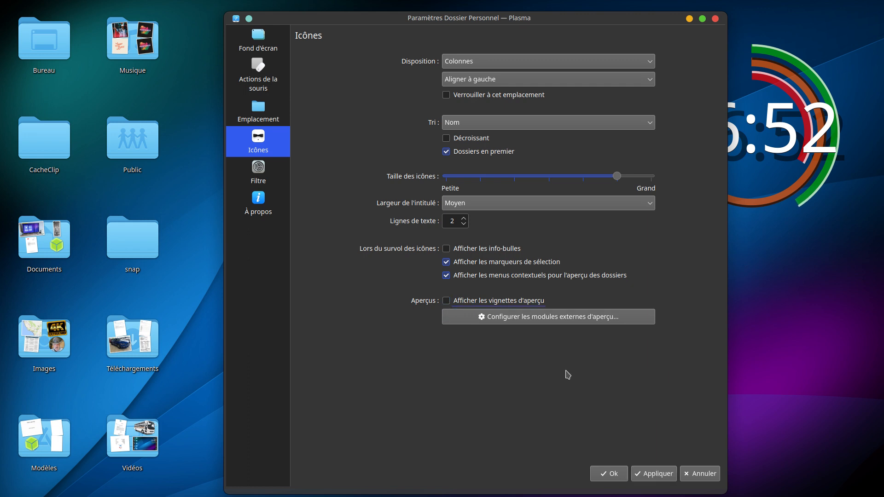
click(653, 480)
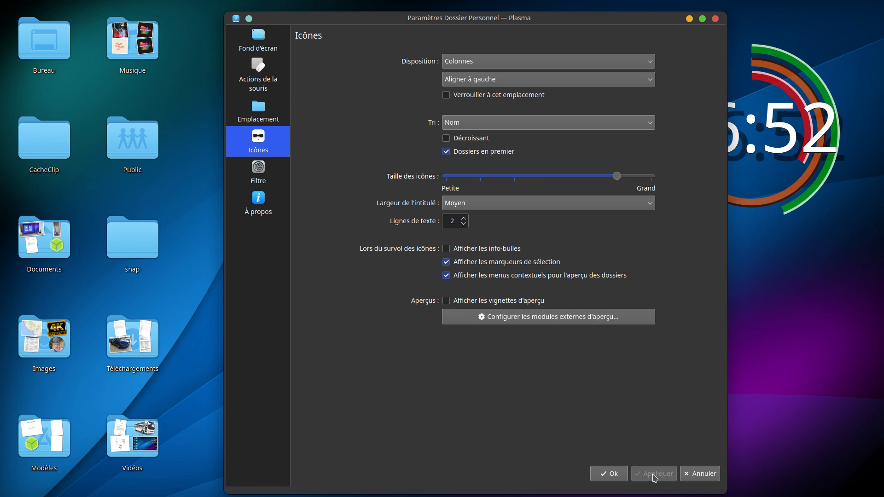
- View the Filtre settings for desktop files and close the desktop settings window without changing anything
click(262, 172)
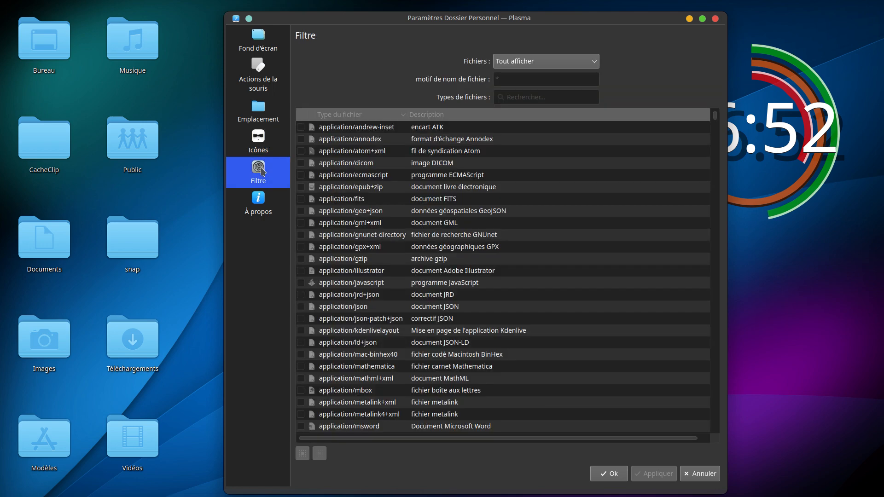
click(714, 20)
- Examine the display settings for Configuration de l'affichage, Compositeur, Gamma and Couleur de nuit, and close them without changes
right_click(304, 138)
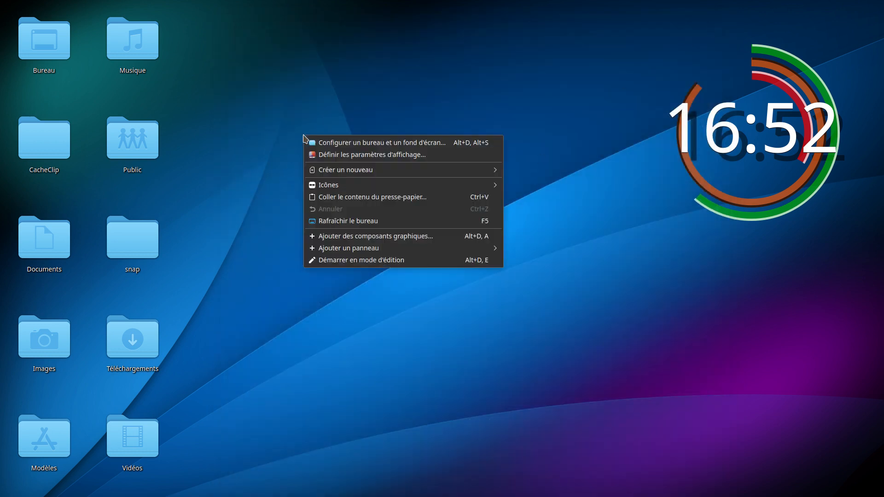
click(366, 156)
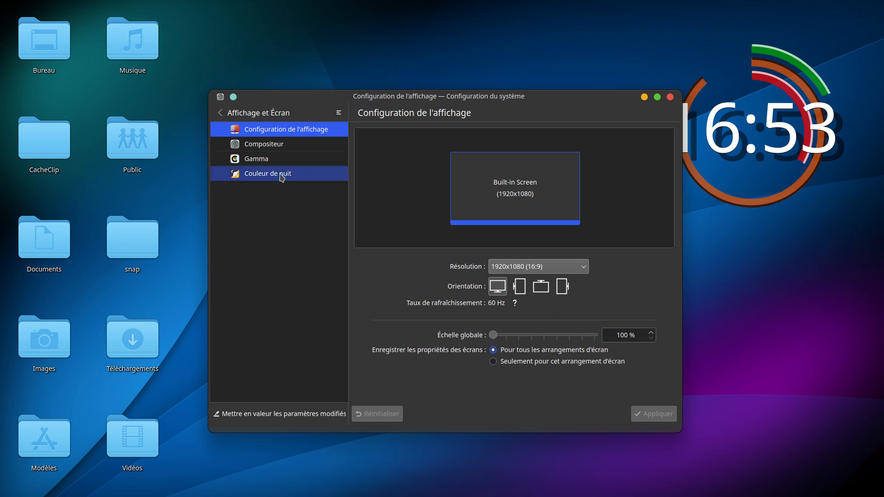
click(281, 146)
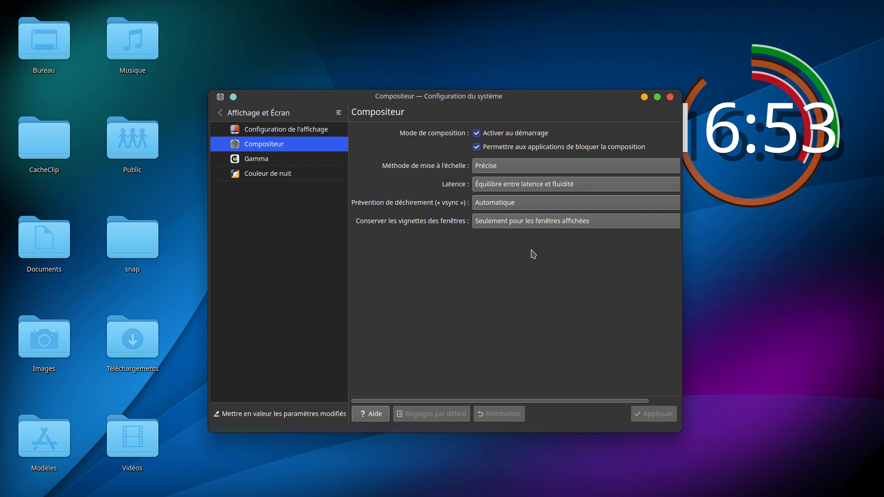
click(269, 161)
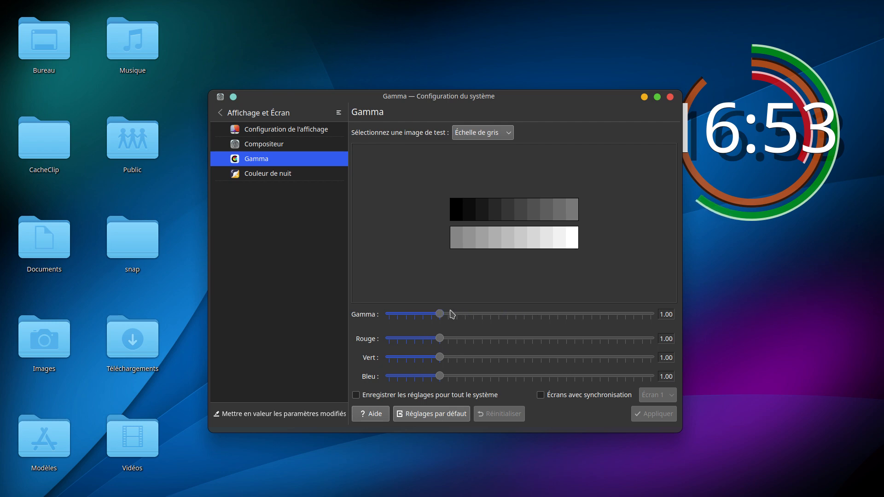
click(295, 175)
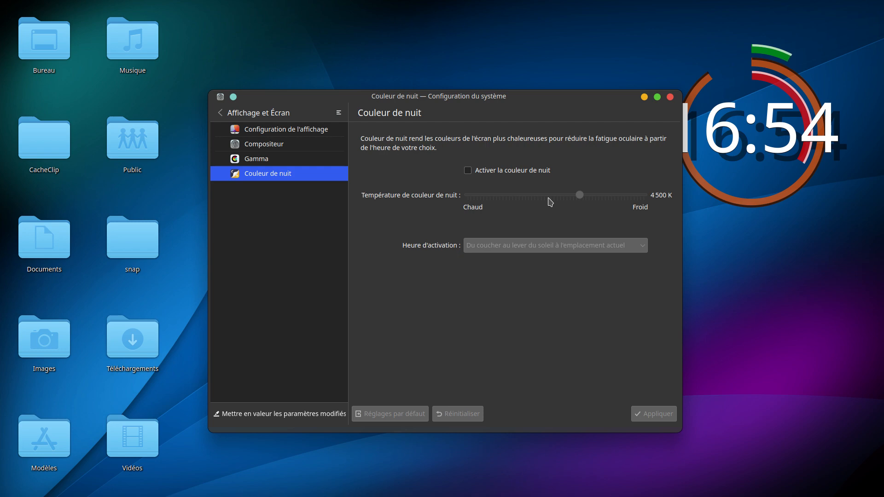
click(670, 97)
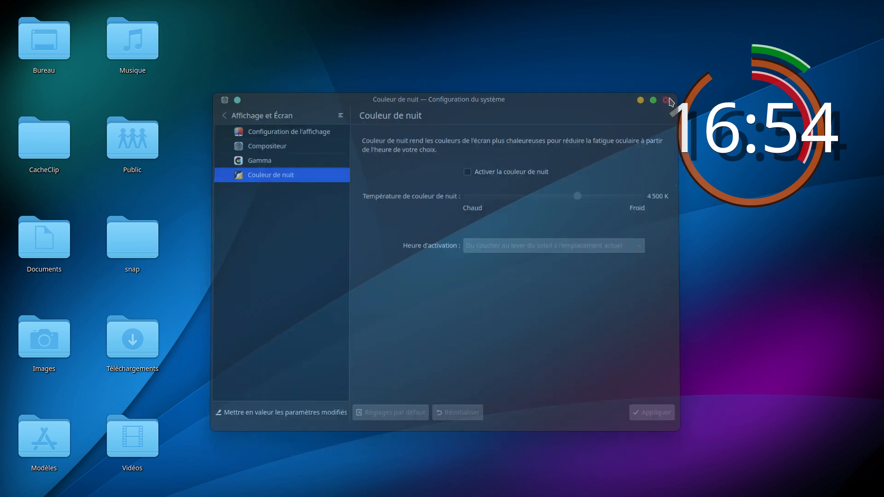
- Try the desktop icon sizes Minuscule and Énorme directly from the desktop, and restore the size Grand
right_click(395, 178)
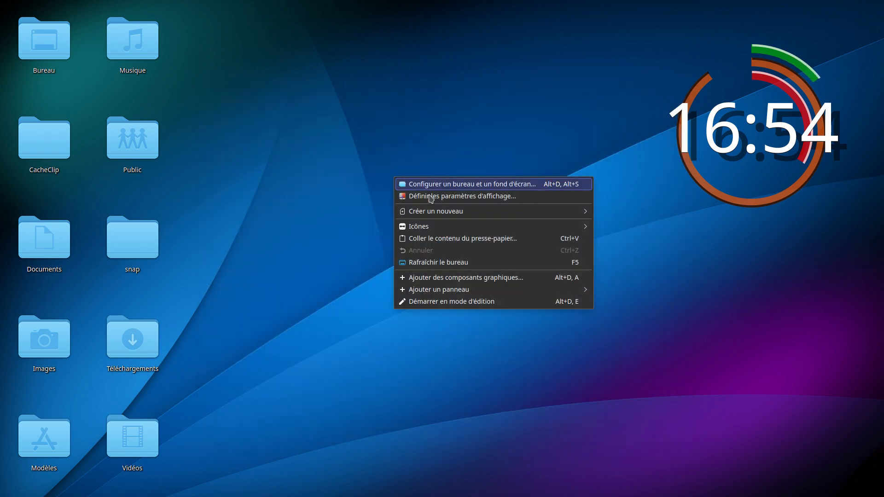
mouse_move(524, 214)
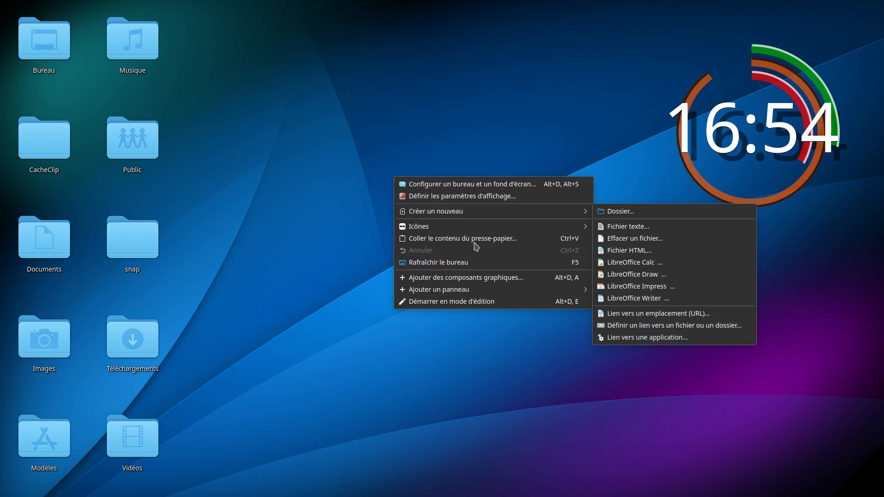
mouse_move(452, 231)
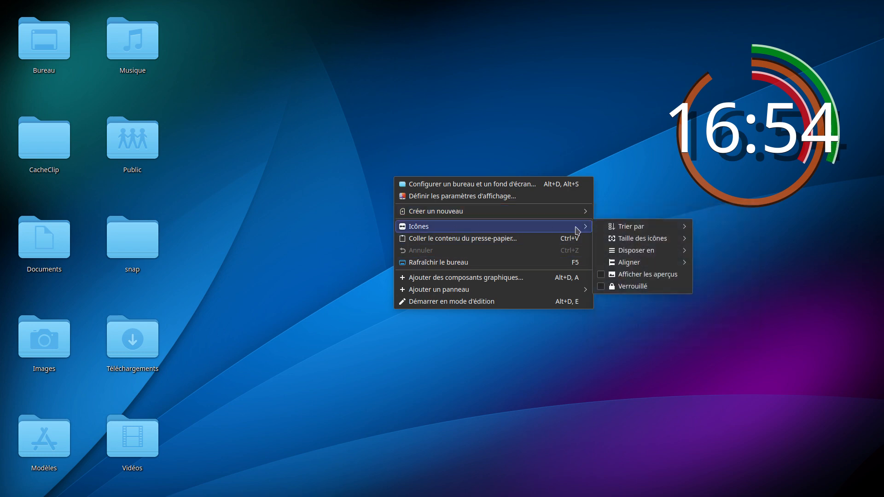
mouse_move(637, 228)
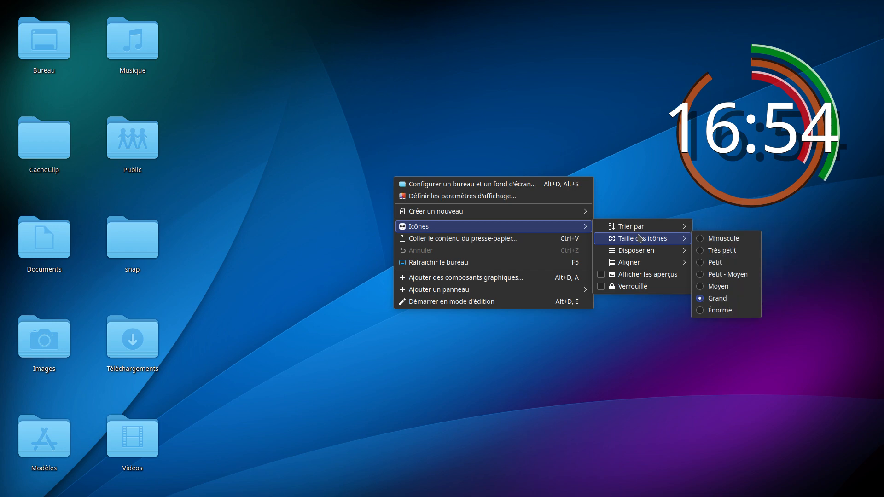
click(702, 239)
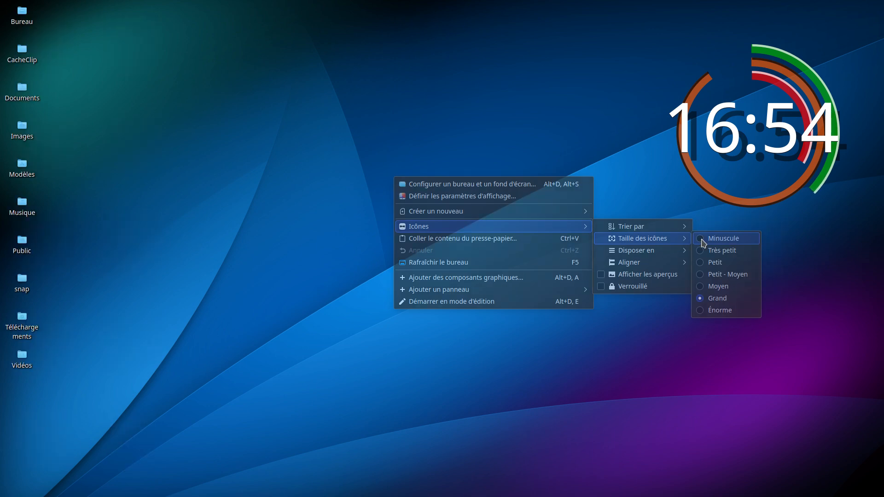
right_click(416, 197)
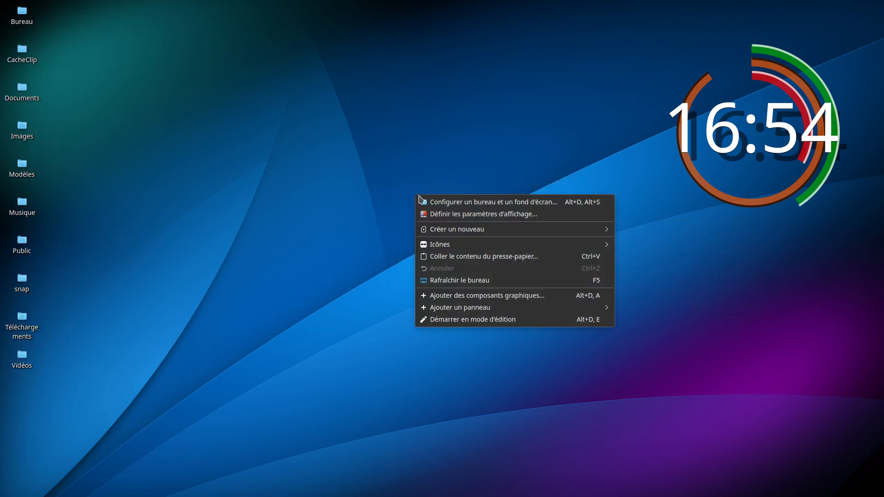
mouse_move(454, 244)
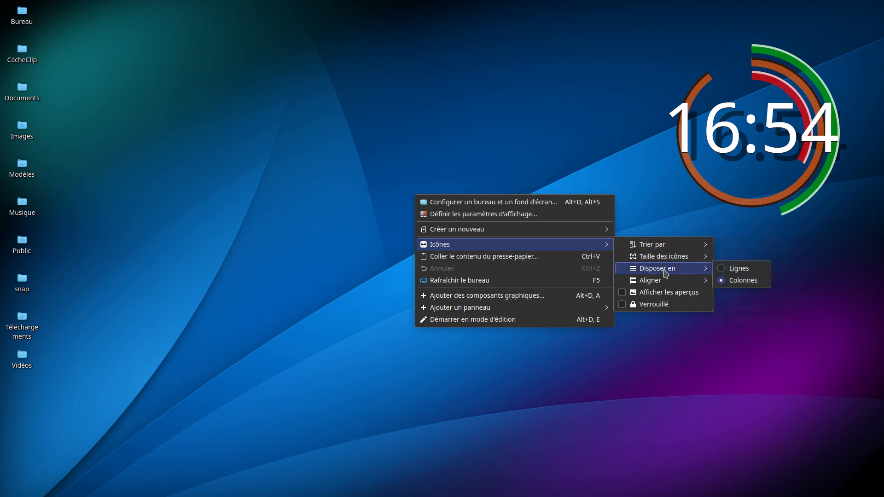
mouse_move(668, 256)
click(741, 328)
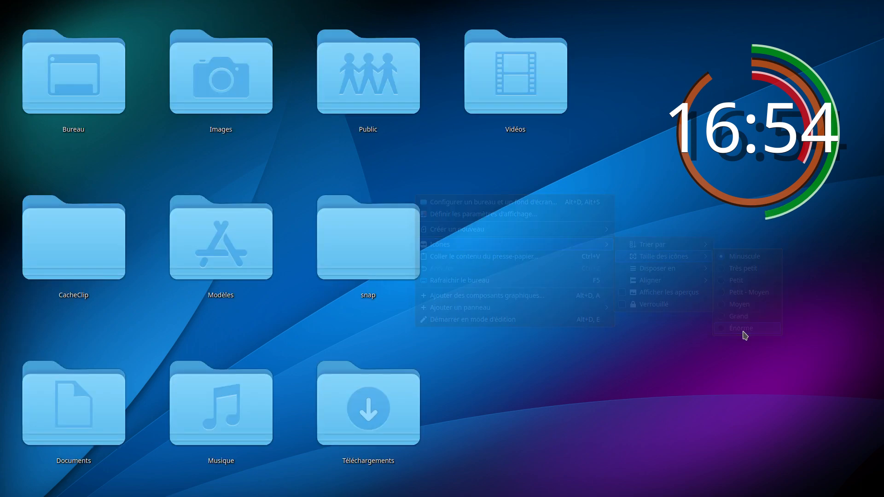
right_click(539, 266)
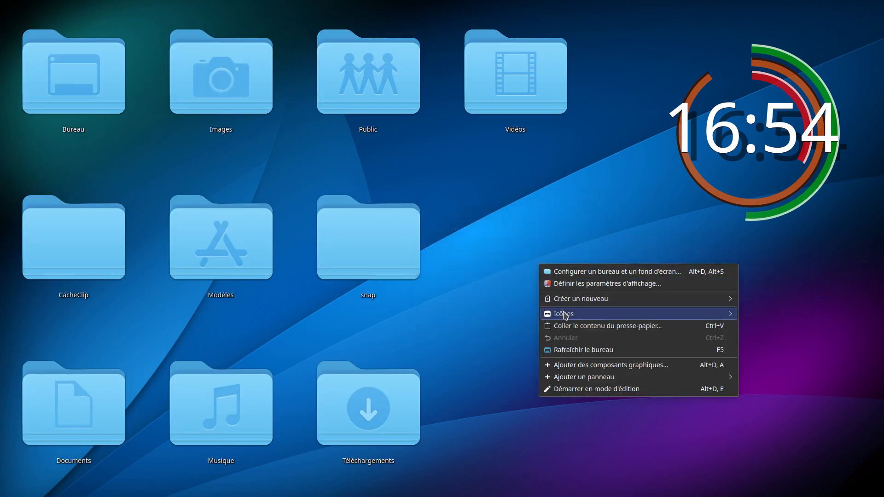
mouse_move(594, 314)
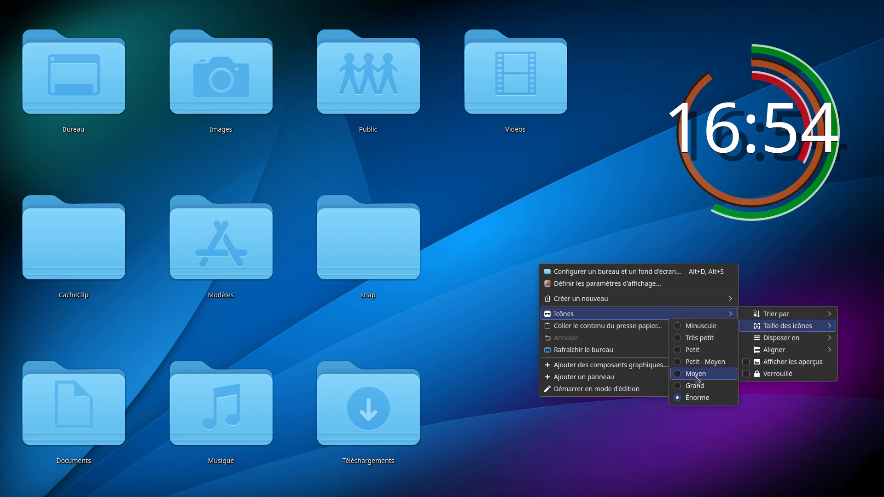
click(694, 385)
- View the sorting, arrangement and locking options for the desktop icons, and try to move the snap folder
right_click(369, 183)
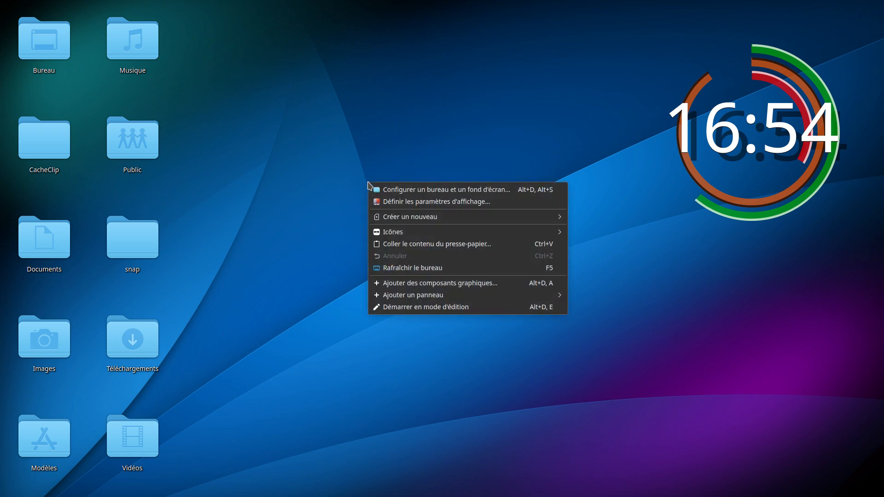
mouse_move(388, 235)
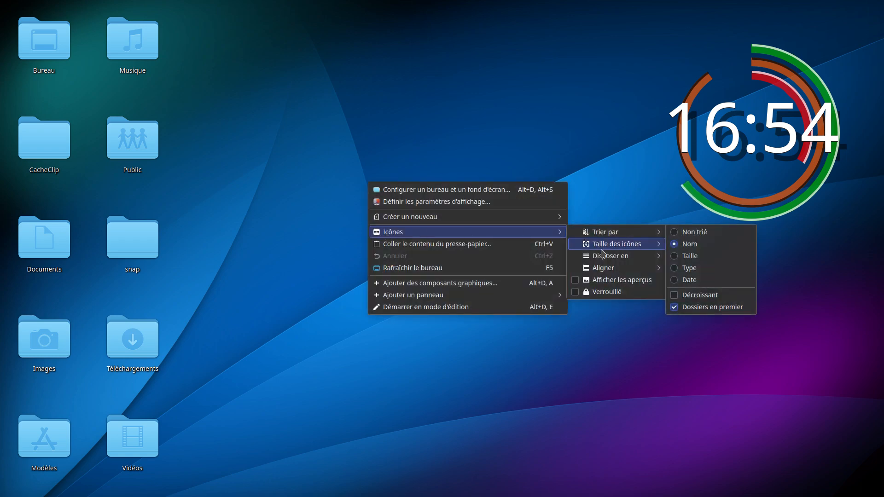
mouse_move(604, 259)
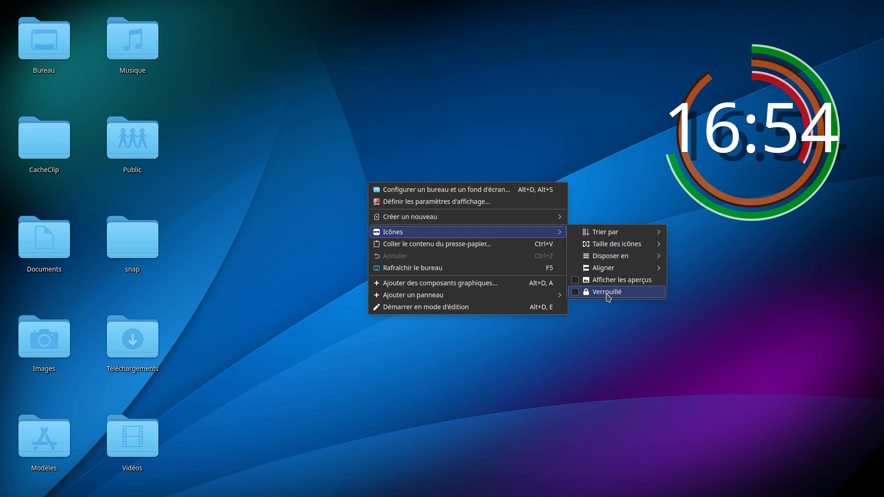
click(295, 207)
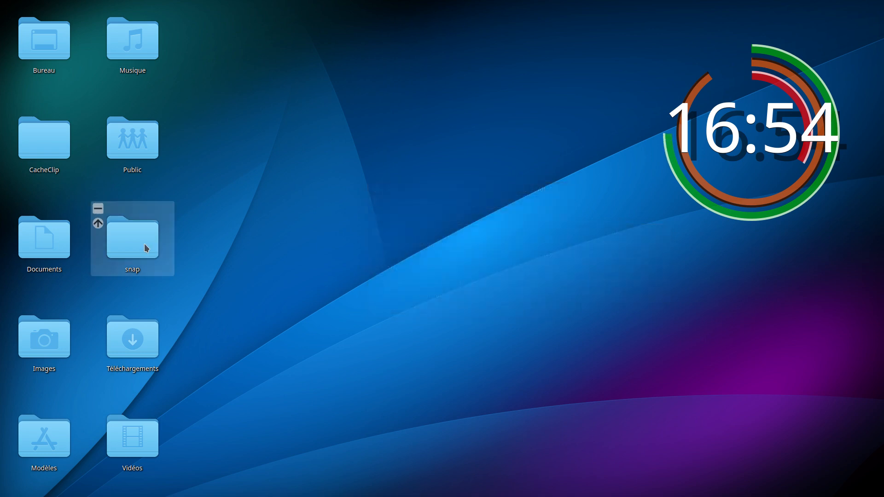
mouse_move(145, 245)
mouse_down()
mouse_move(430, 256)
mouse_move(159, 254)
mouse_up()
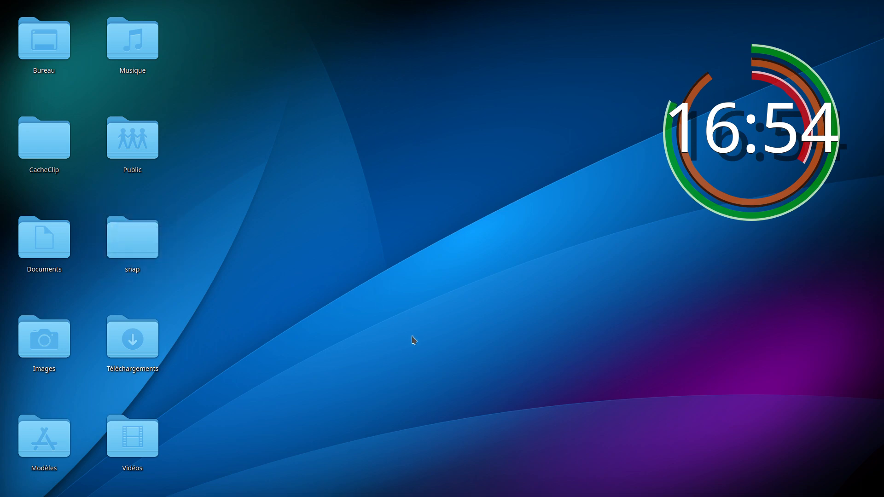
- Find the Corbeille widget among the available graphical components and place it near the desktop's lower-right corner
mouse_move(403, 493)
right_click(405, 122)
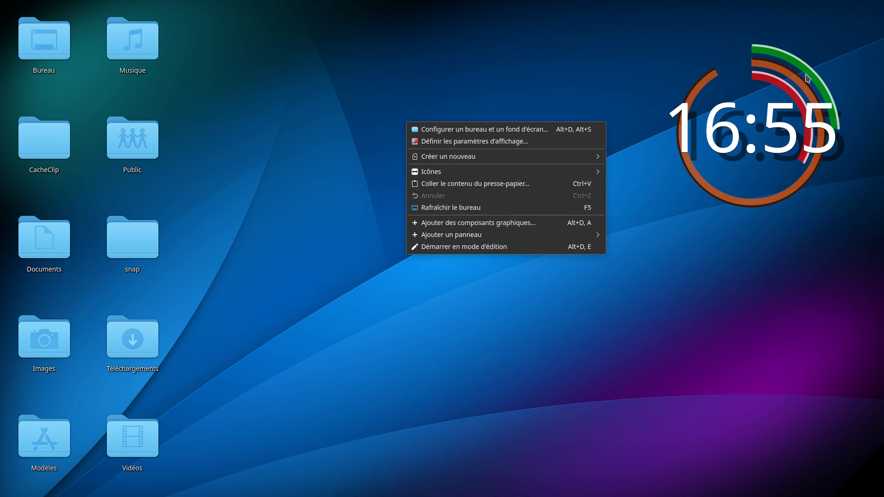
click(508, 225)
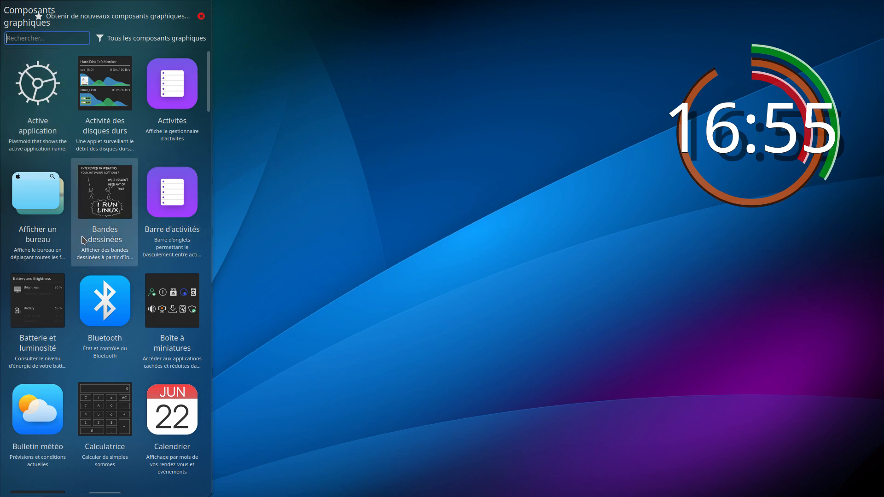
scroll(83, 238, down, 3)
scroll(83, 239, down, 7)
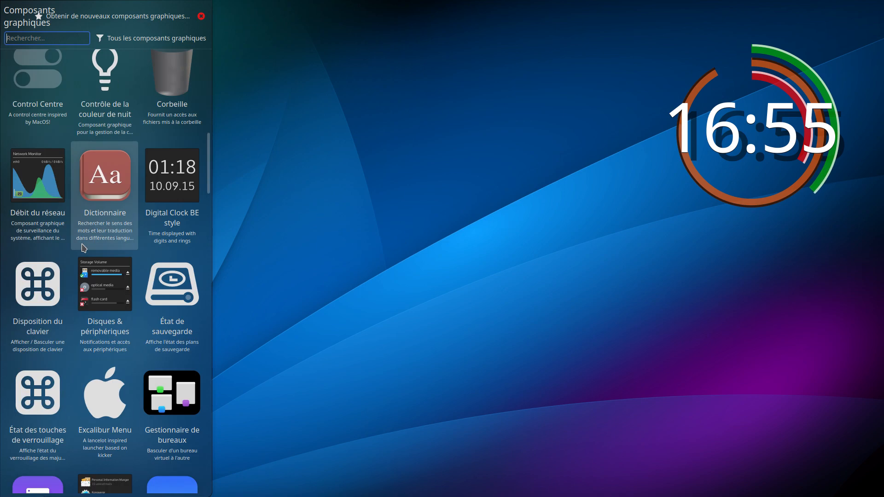
scroll(84, 253, up, 3)
scroll(83, 252, up, 1)
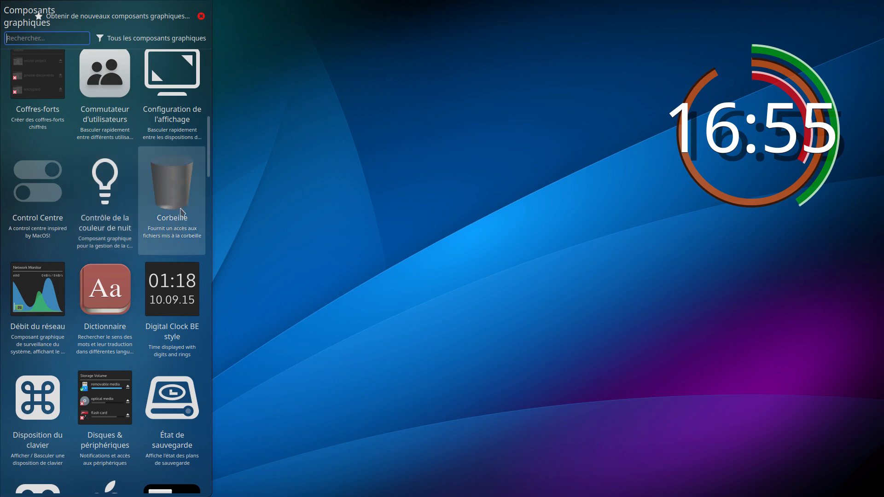
drag(177, 185, 806, 418)
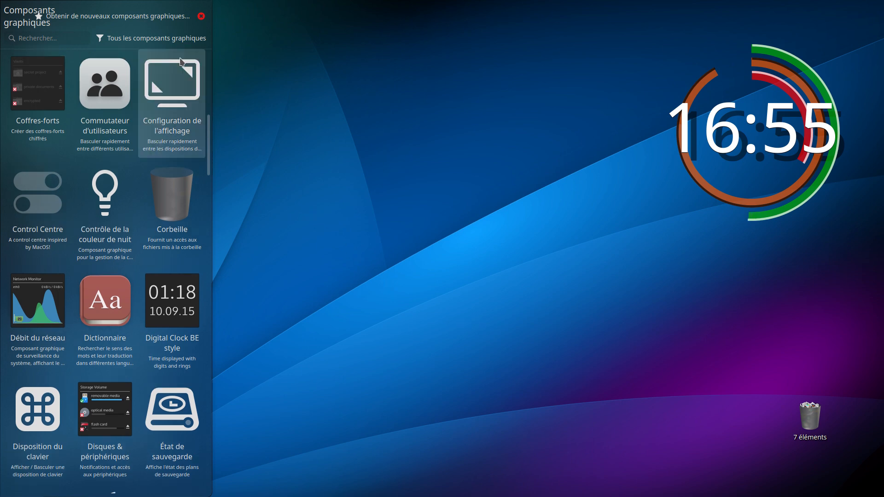
- Open the online catalogue of new Plasma widgets for download and browse its entries
click(156, 20)
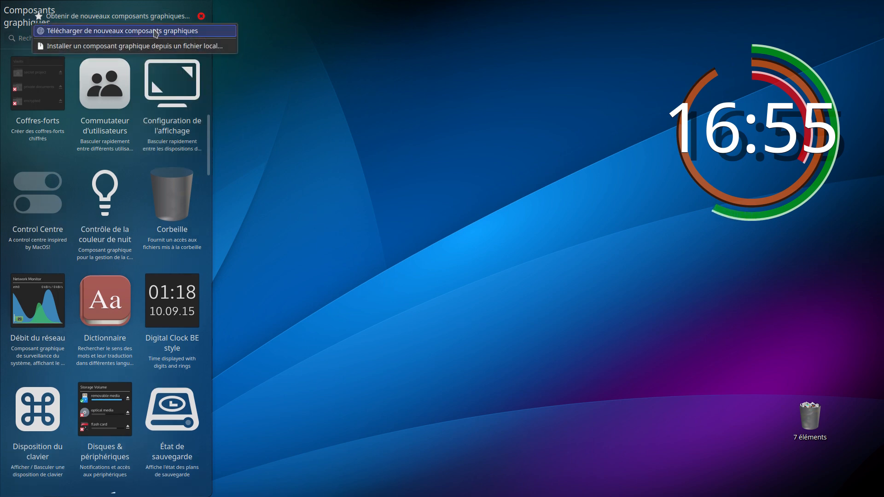
click(156, 31)
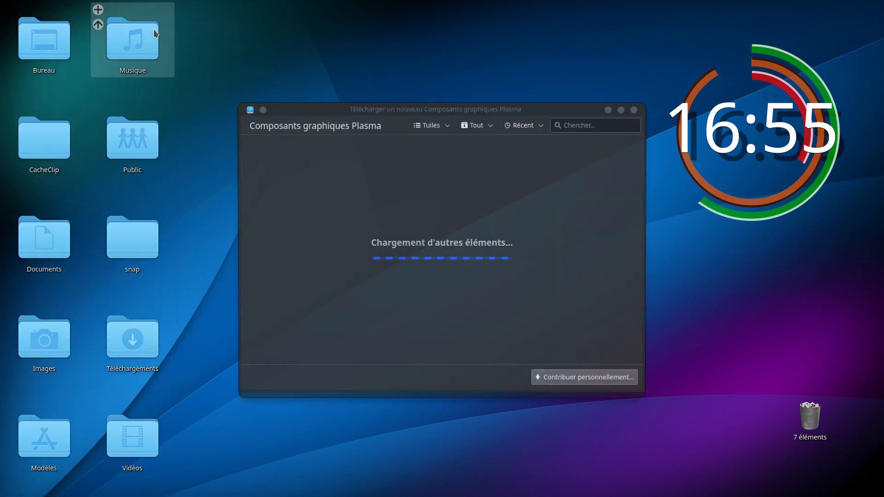
scroll(417, 299, down, 9)
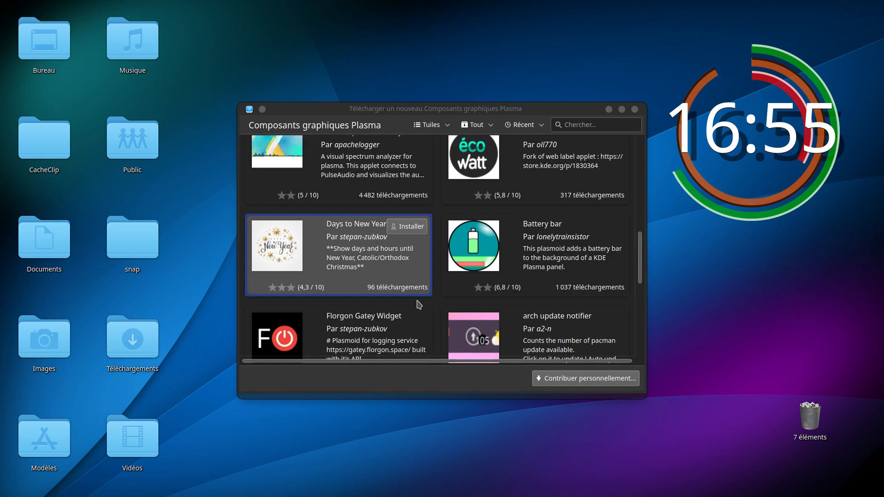
scroll(418, 303, down, 7)
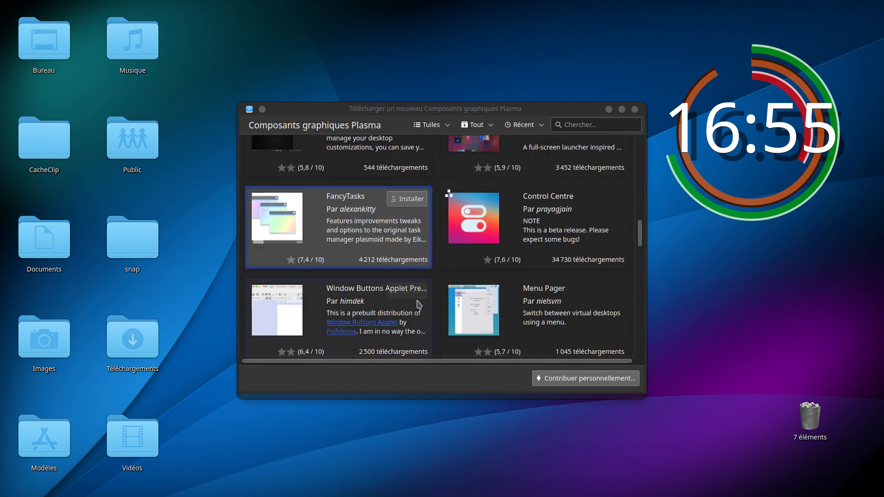
- Browse further through the online catalogue of Plasma widgets and close it
scroll(418, 304, down, 5)
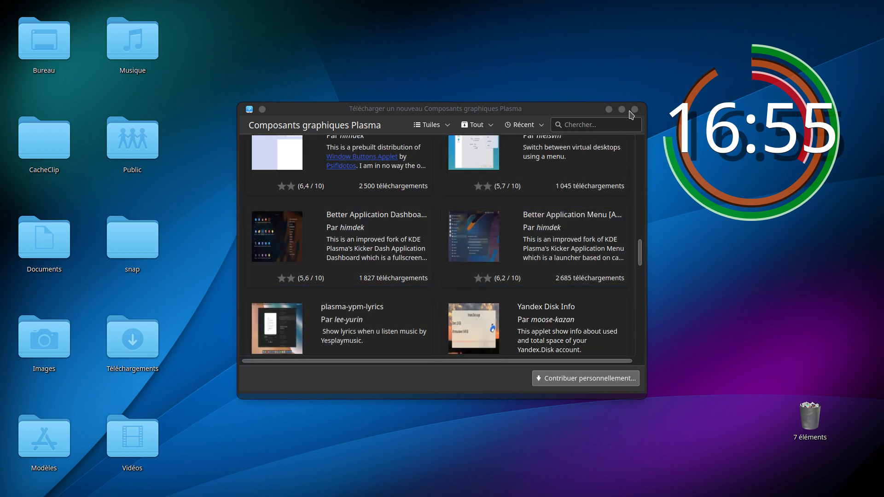
click(634, 110)
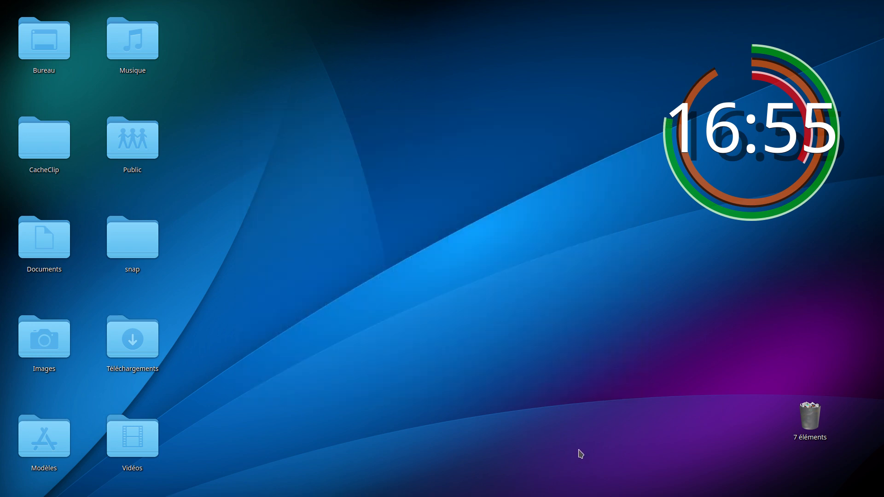
right_click(352, 209)
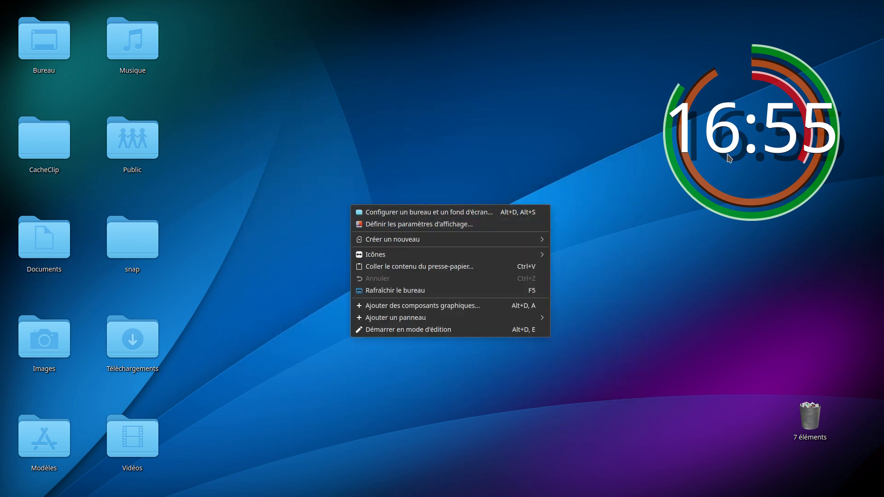
click(710, 369)
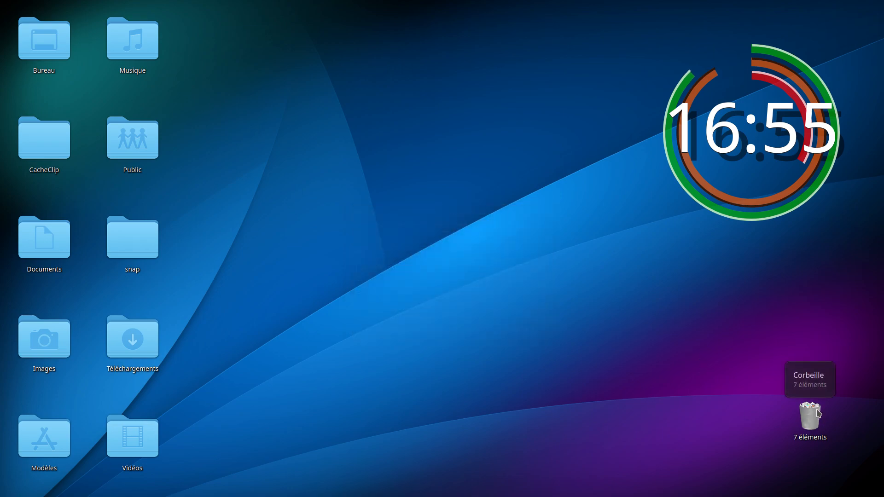
- Open the Corbeille widget's contents in Dolphin and close the file manager window
click(810, 416)
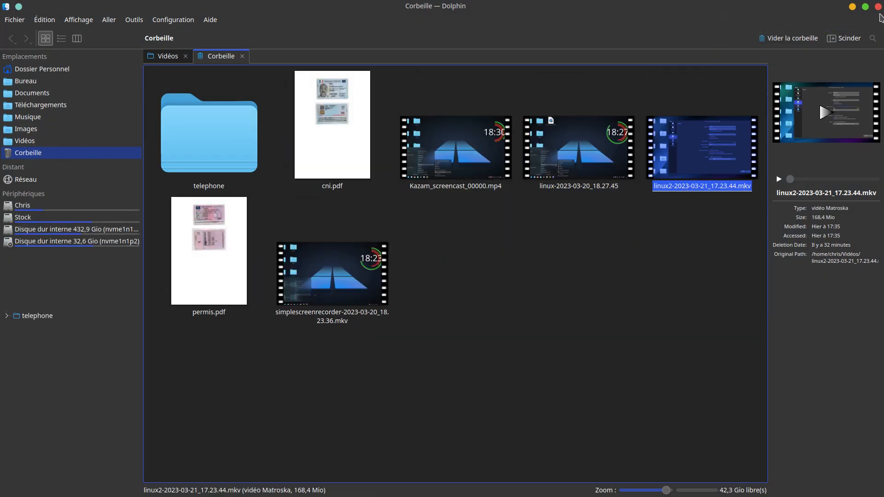
click(879, 12)
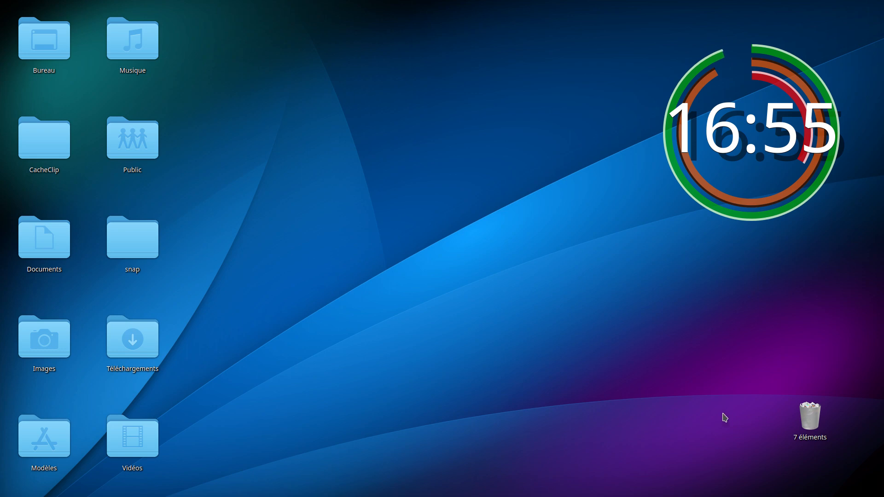
- In desktop edit mode, move the digital clock widget slightly downward, and view its settings without changing them
right_click(369, 143)
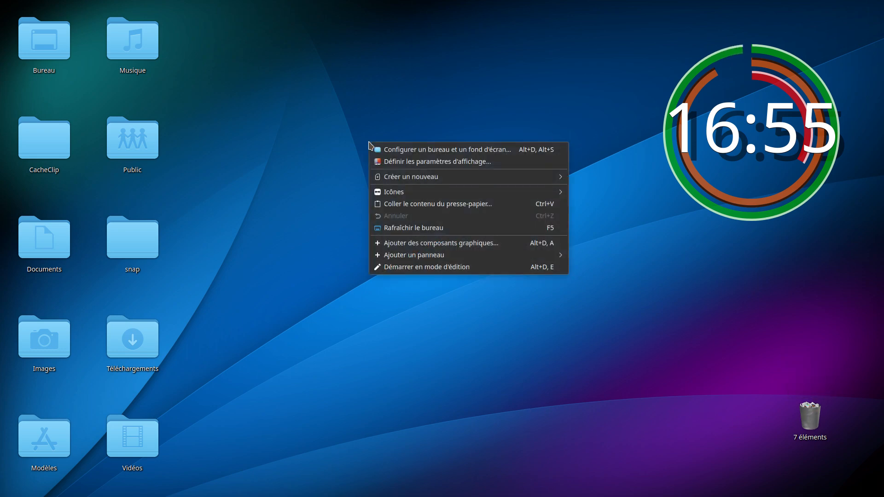
click(418, 267)
mouse_move(706, 181)
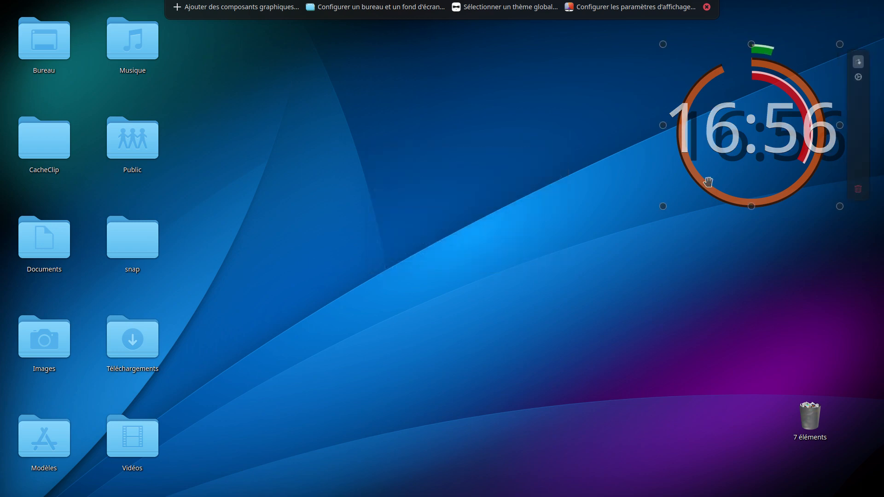
mouse_move(746, 163)
mouse_down()
mouse_move(687, 197)
mouse_move(281, 316)
mouse_move(711, 207)
mouse_move(741, 176)
mouse_up()
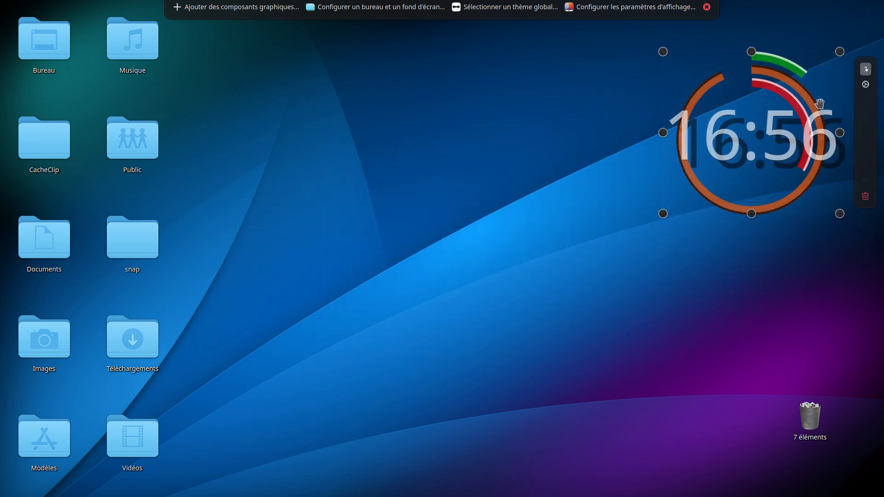
click(865, 85)
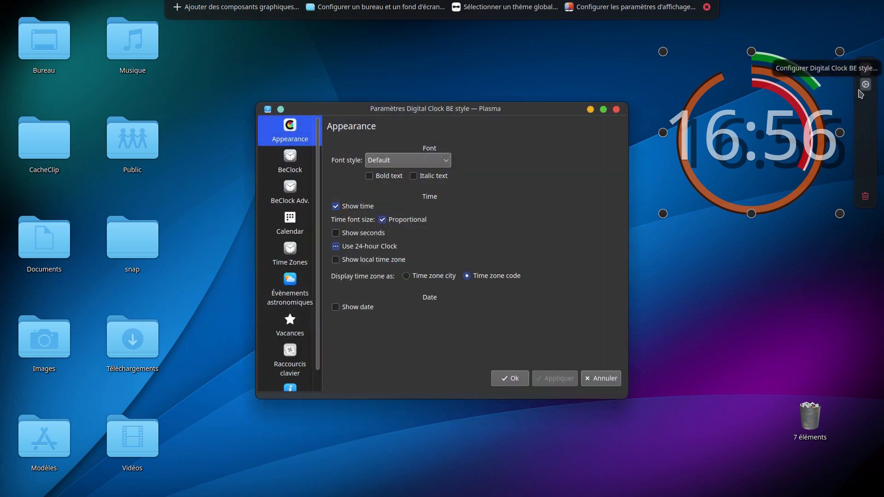
click(610, 114)
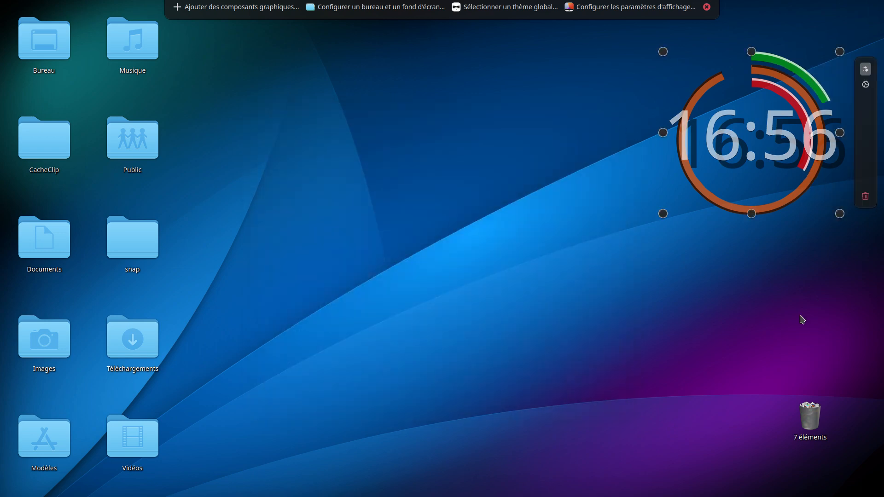
- Enlarge the Corbeille widget from its upper-left corner and leave the desktop edit mode
mouse_move(807, 405)
drag(788, 398, 752, 376)
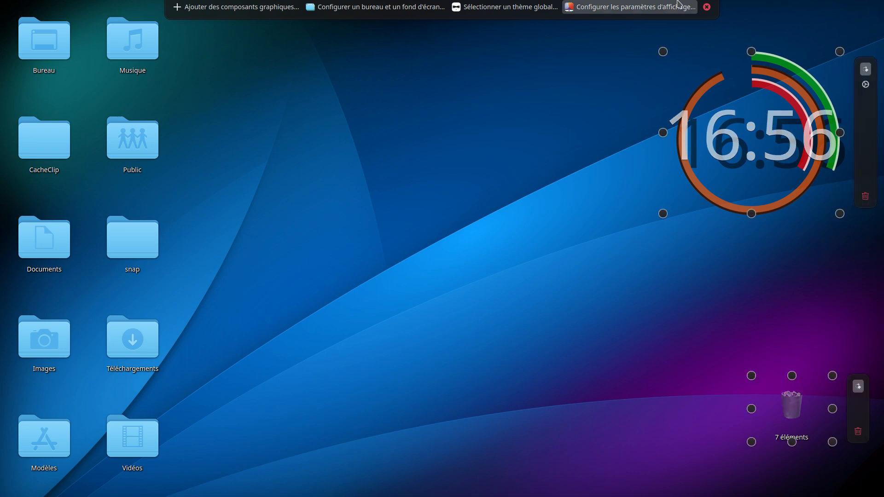
click(707, 9)
- Empty the trash directly from the Corbeille widget on the desktop
right_click(790, 411)
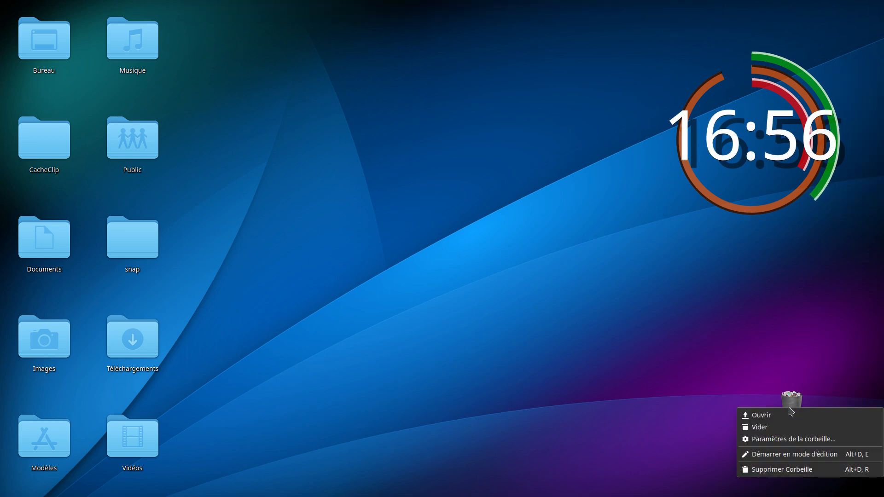
click(786, 428)
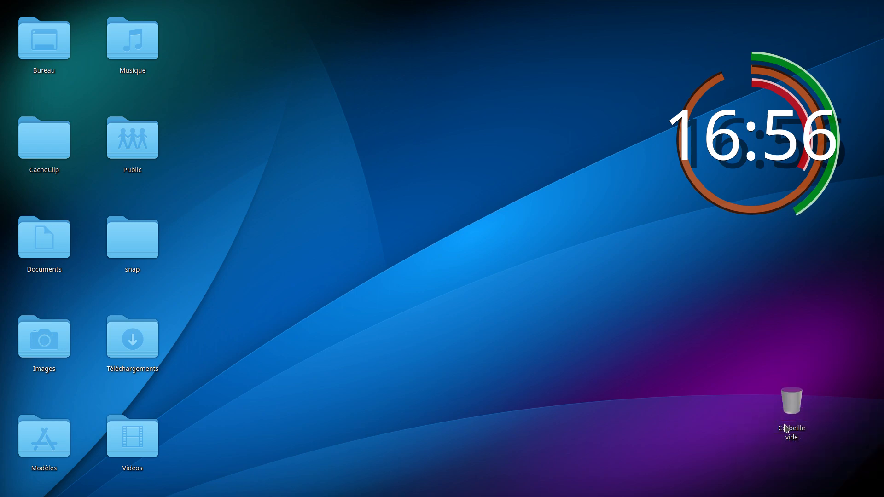